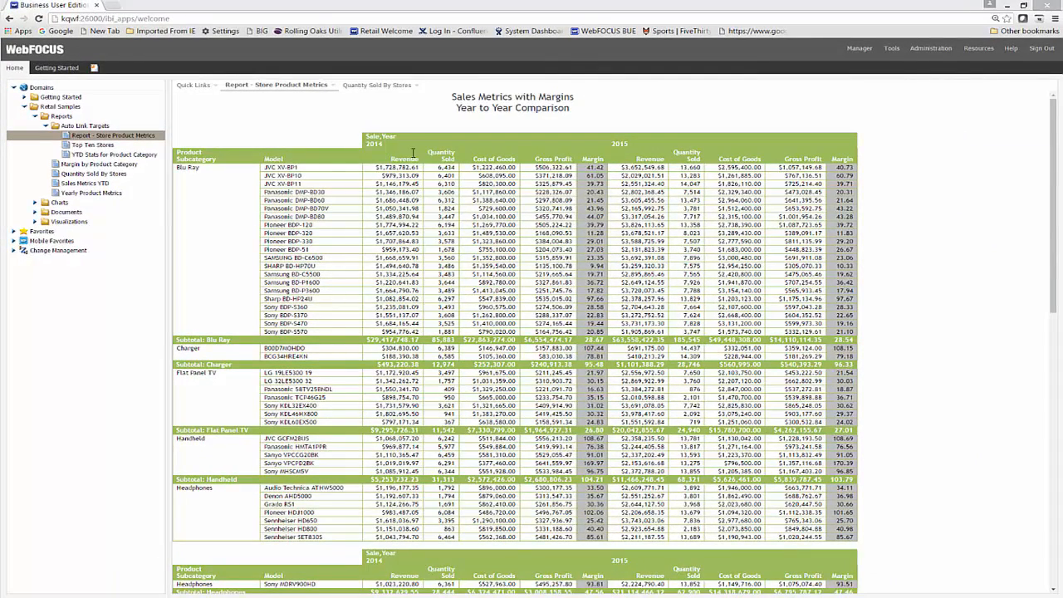
View the Quantity Sold By Stores report and follow Amsterdam's auto link to Report - Store Product Metrics
left_click(382, 86)
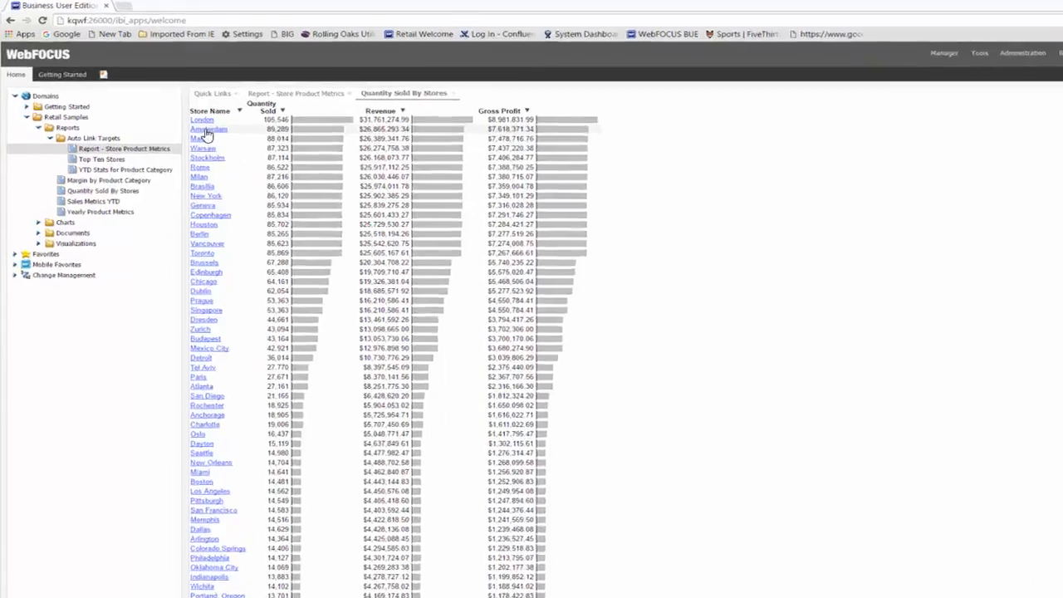
left_click(187, 121)
mouse_move(198, 125)
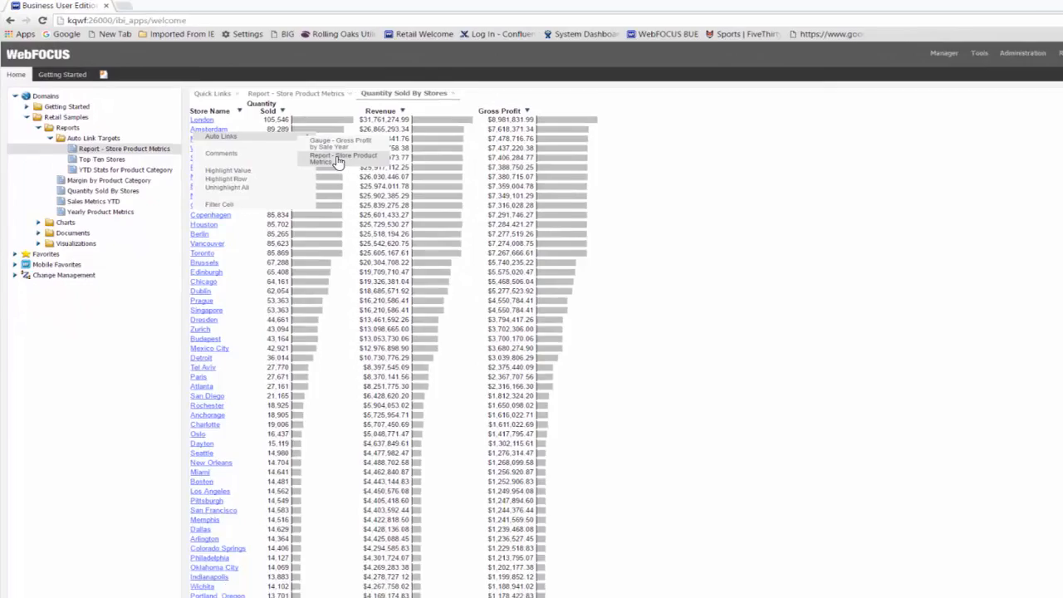
left_click(459, 218)
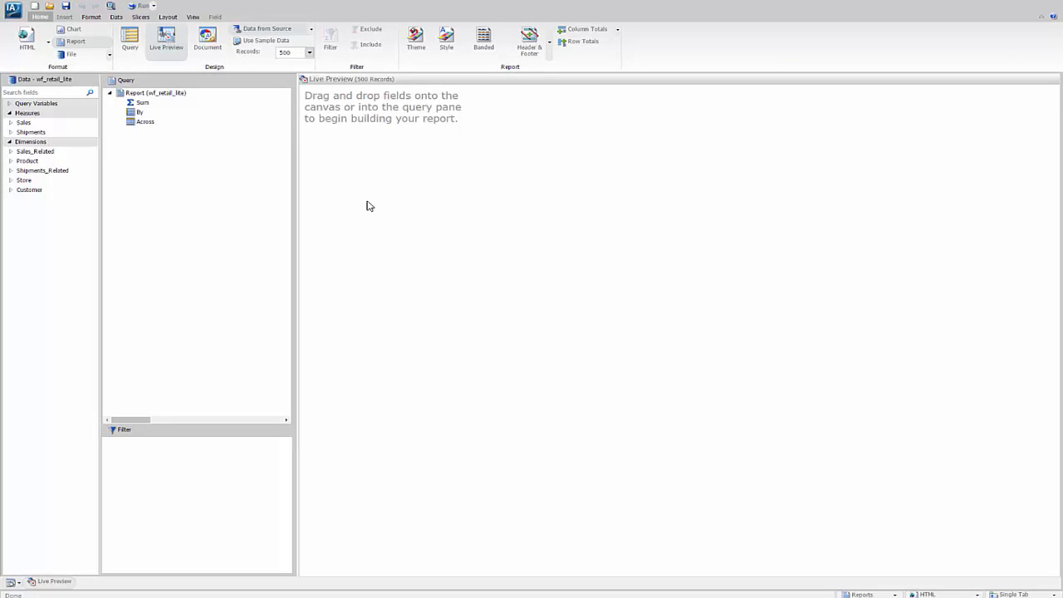
Add the Sales measures Revenue, Quantity,Sold, Cost of Goods and Gross Profit to the report as summed columns
left_click(10, 123)
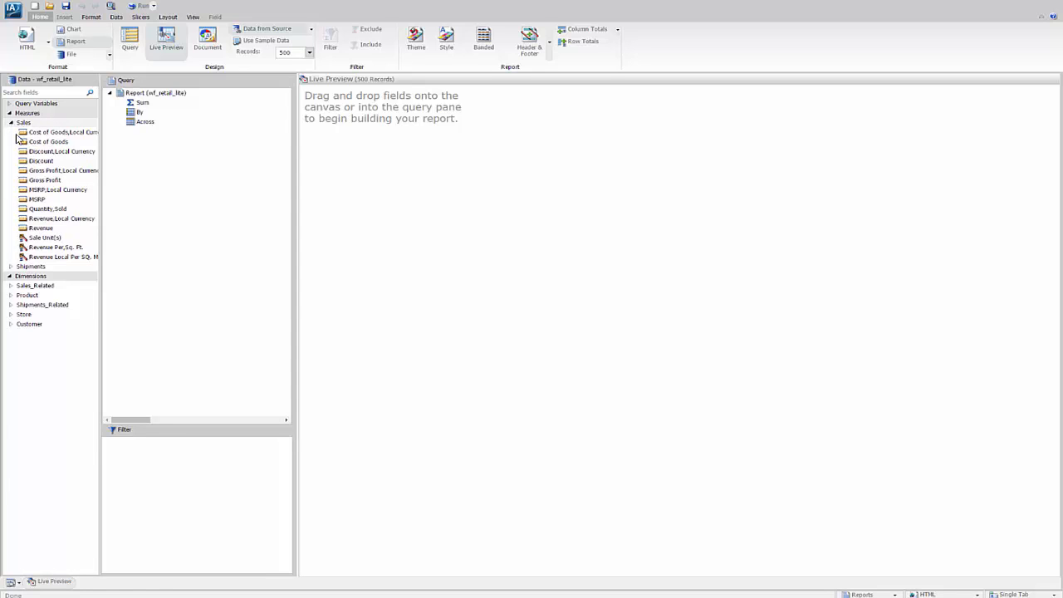
double_click(40, 228)
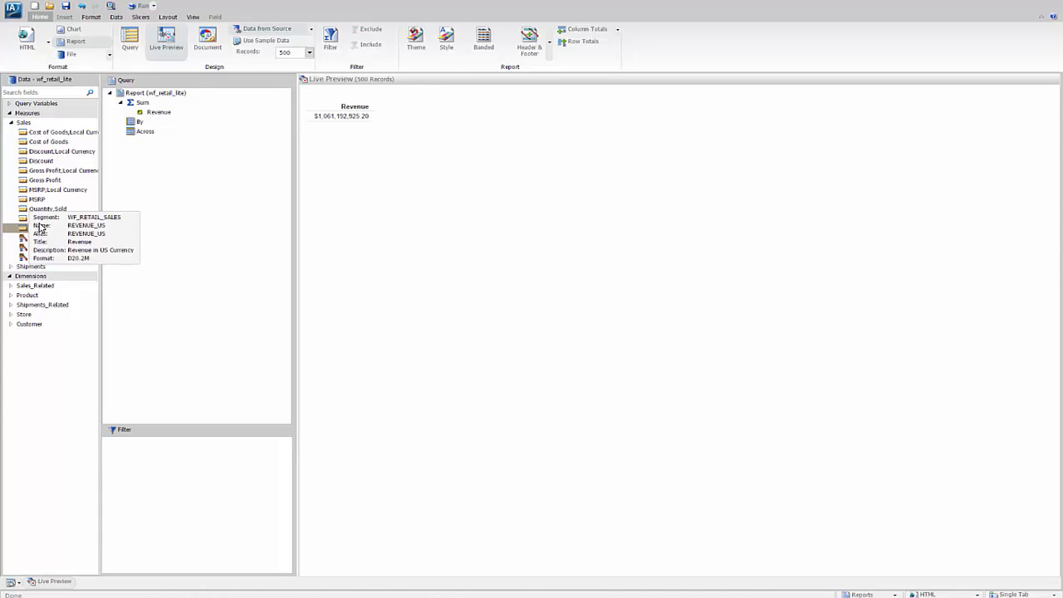
left_click(47, 210)
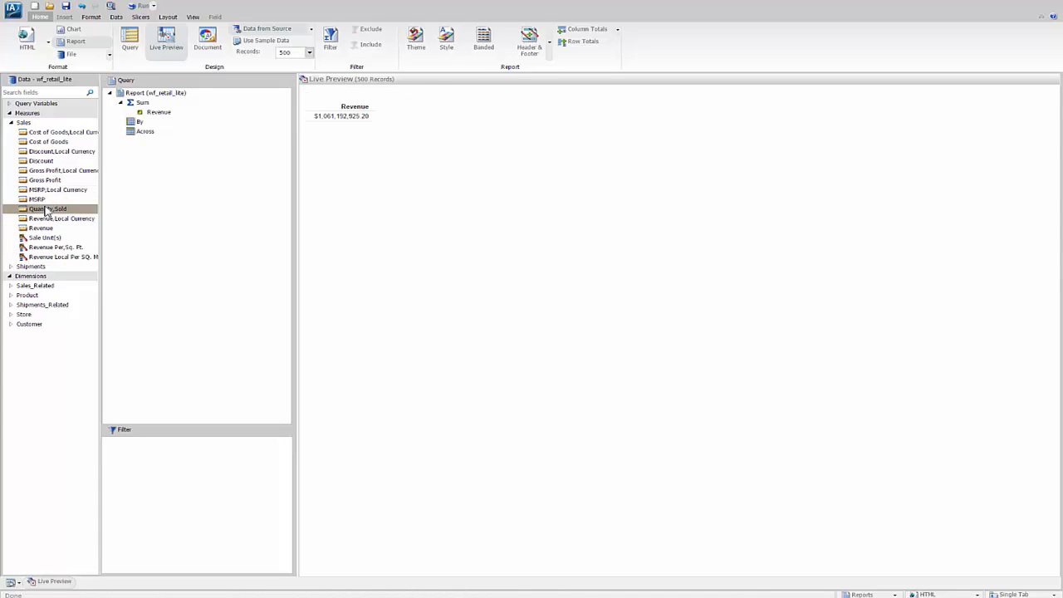
double_click(46, 210)
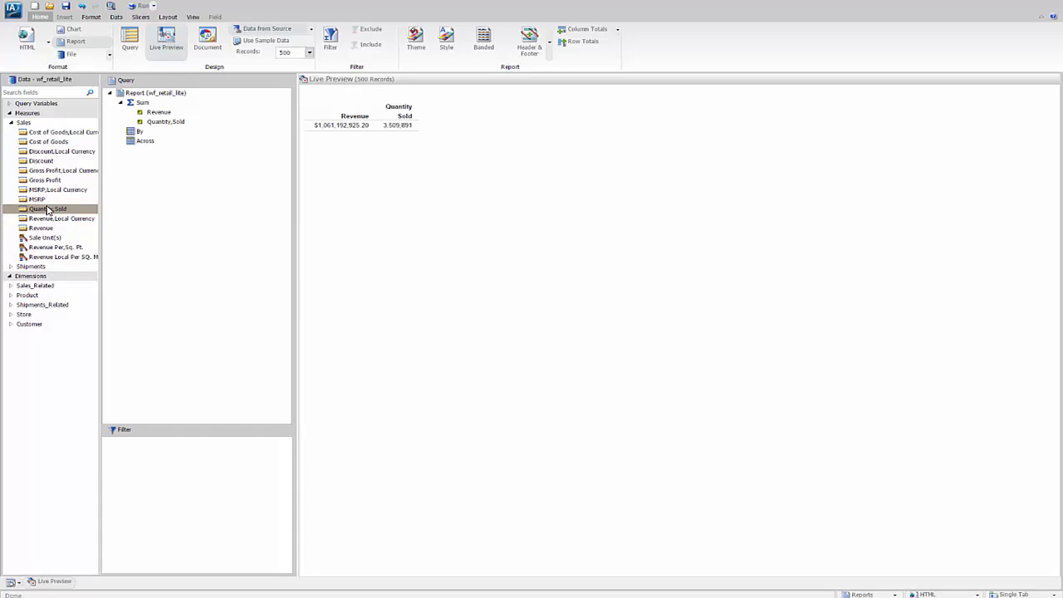
double_click(69, 143)
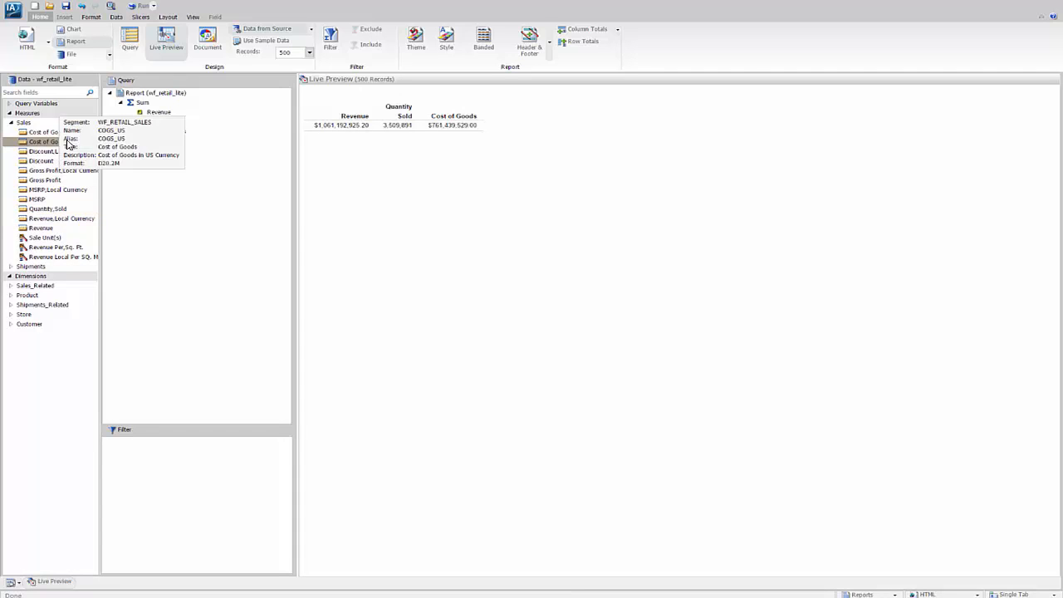
double_click(48, 182)
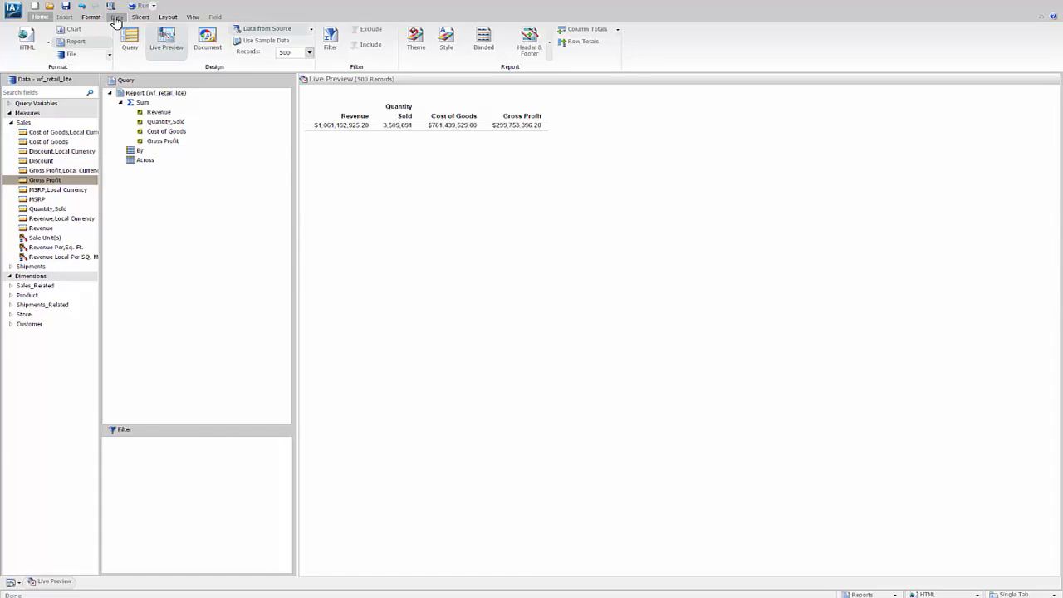
Start a new summary (COMPUTE) field and name it Margin
left_click(117, 17)
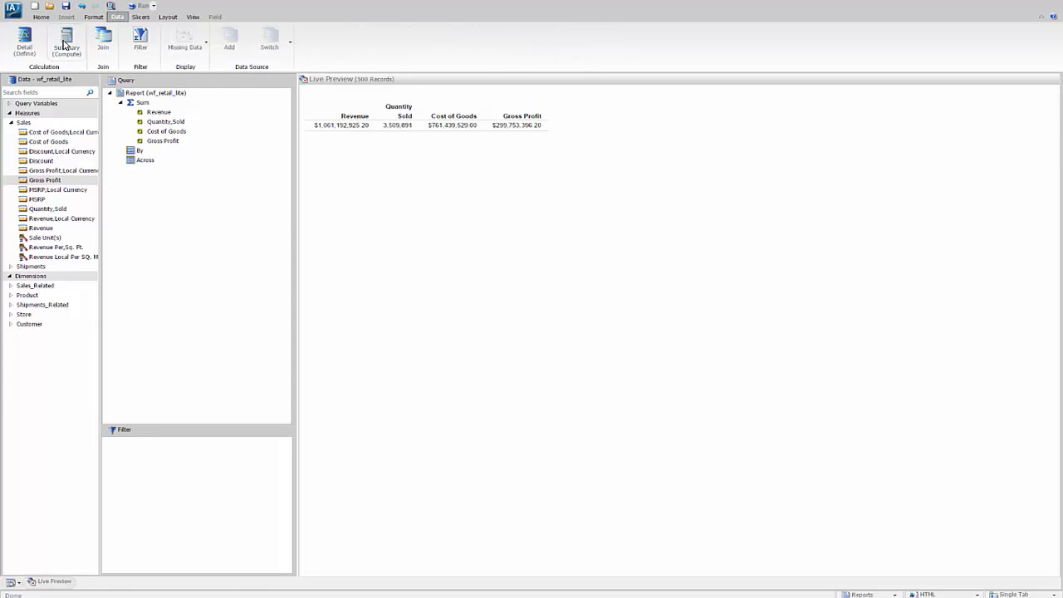
left_click(65, 43)
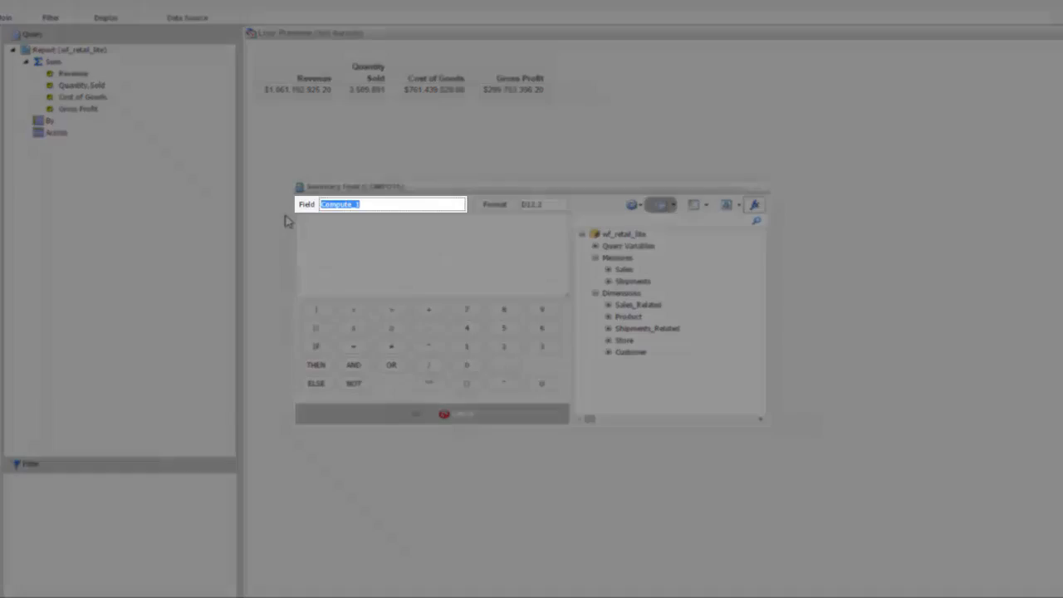
type("Margin")
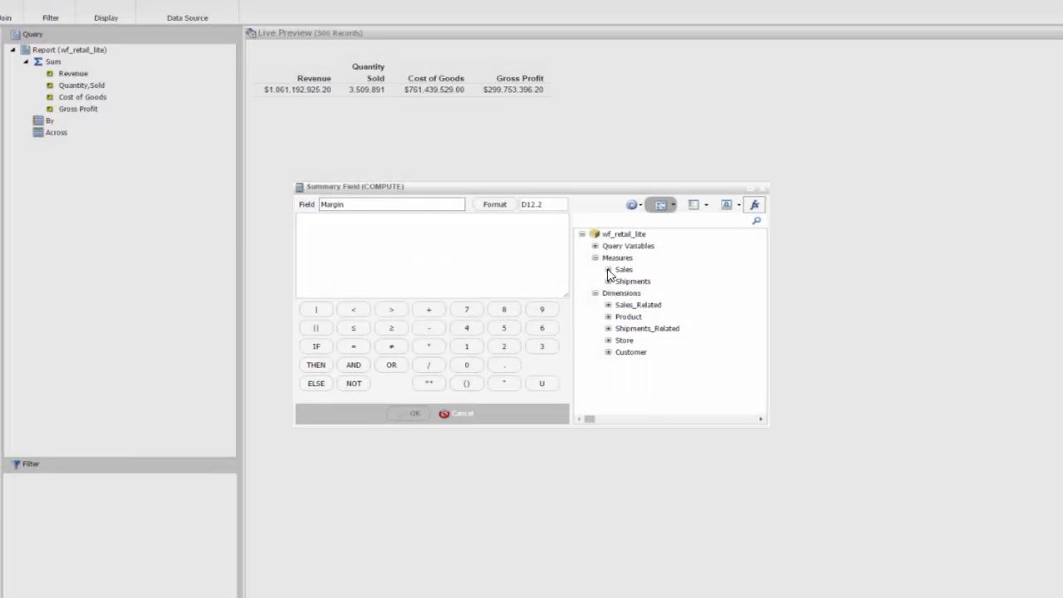
Define Margin as (Gross Profit / Cost of Goods) * 100, using the US-currency Sales fields, and add it to the report
left_click(608, 270)
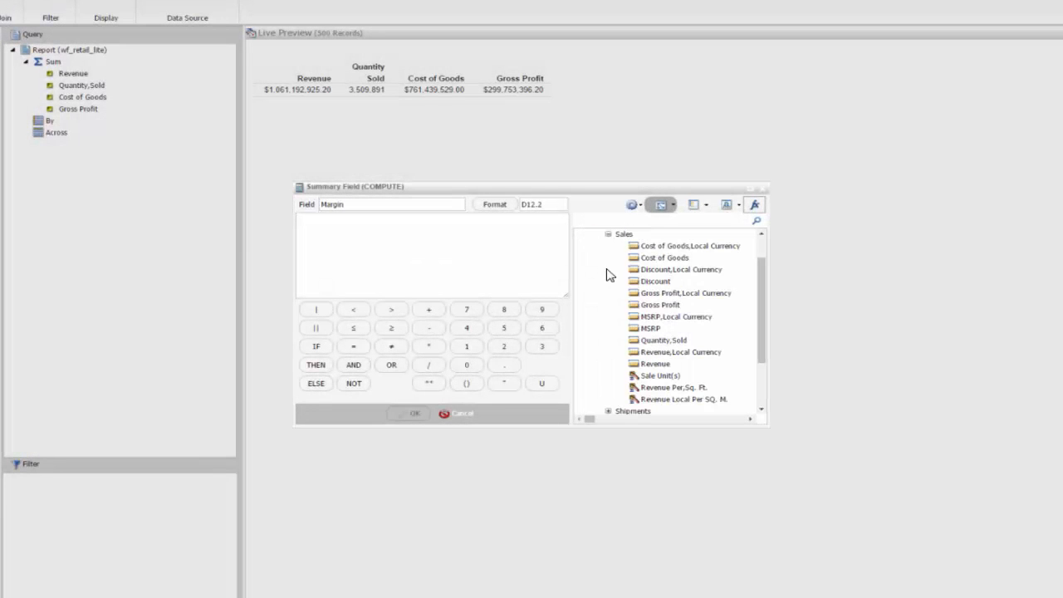
double_click(652, 306)
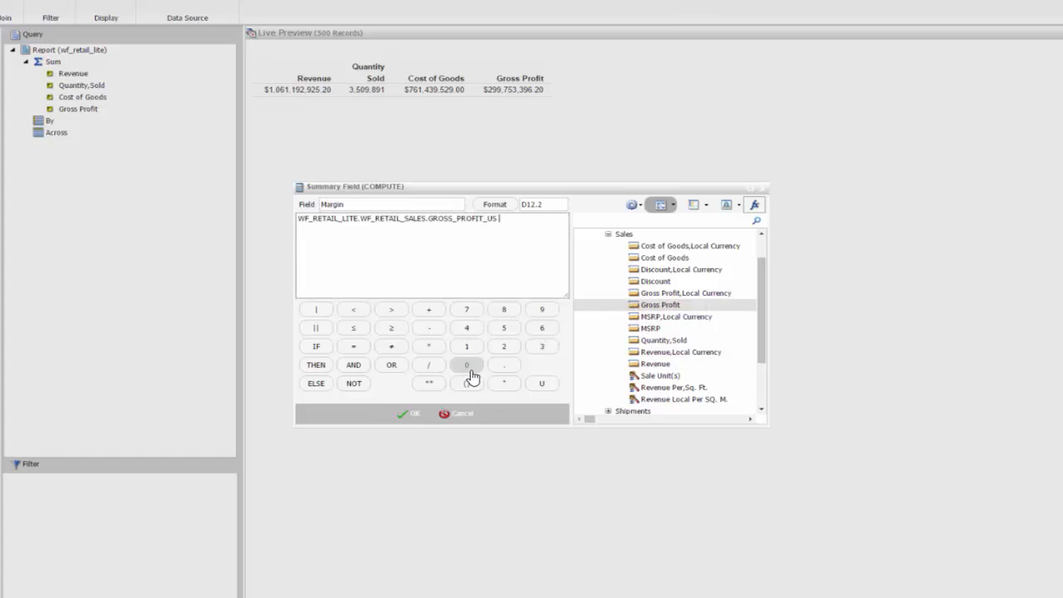
left_click(429, 366)
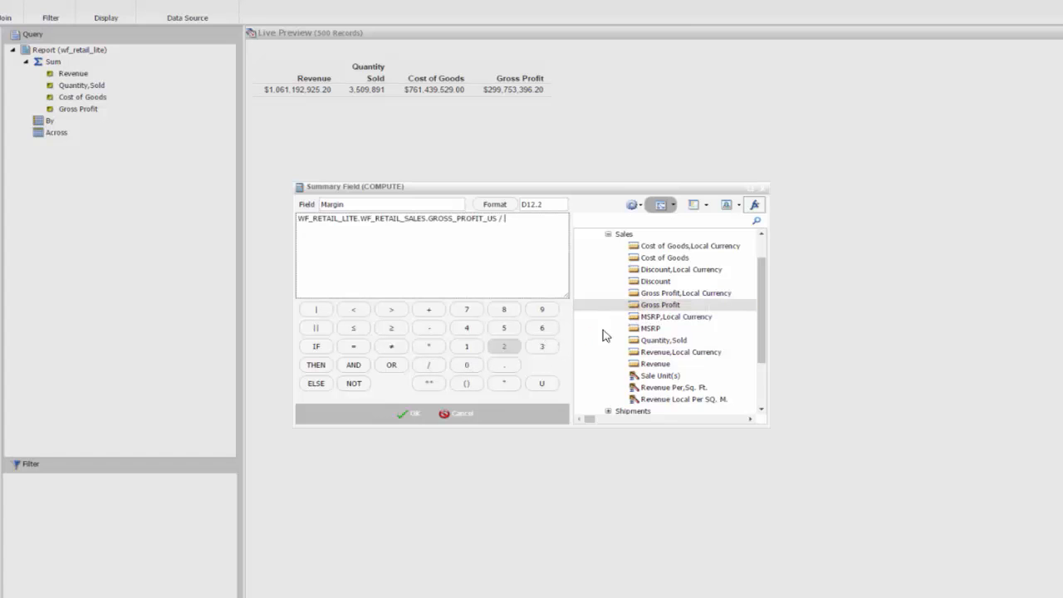
double_click(670, 262)
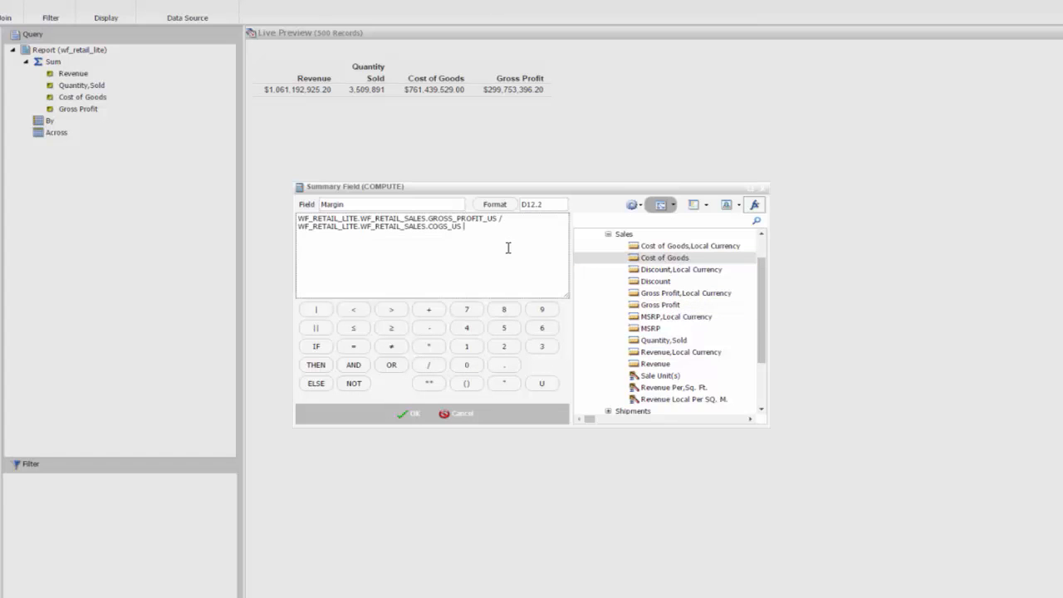
left_click(297, 219)
type("(")
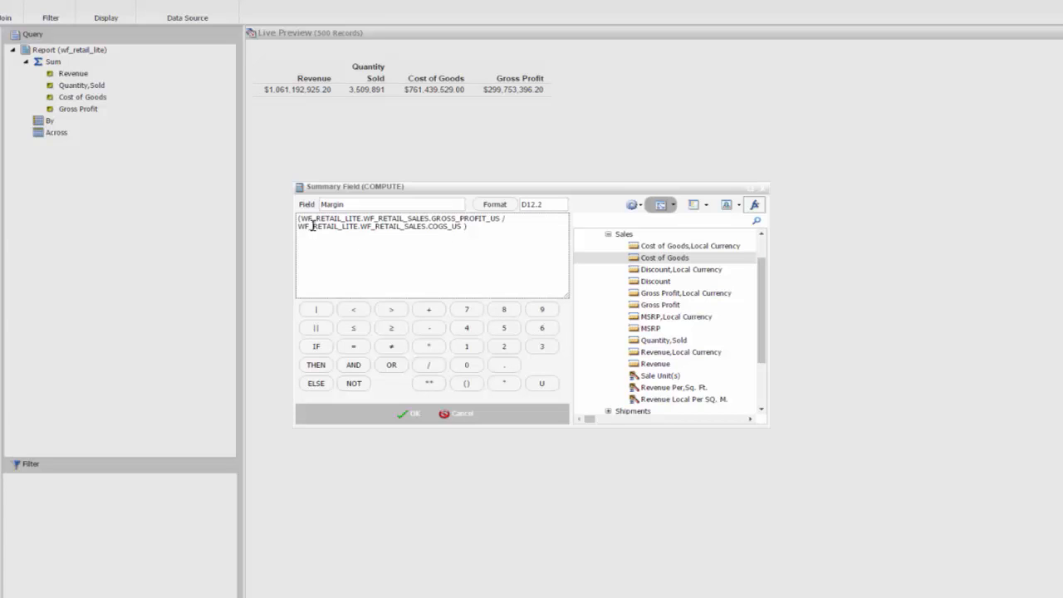
left_click(433, 348)
left_click(473, 355)
left_click(470, 367)
left_click(470, 367)
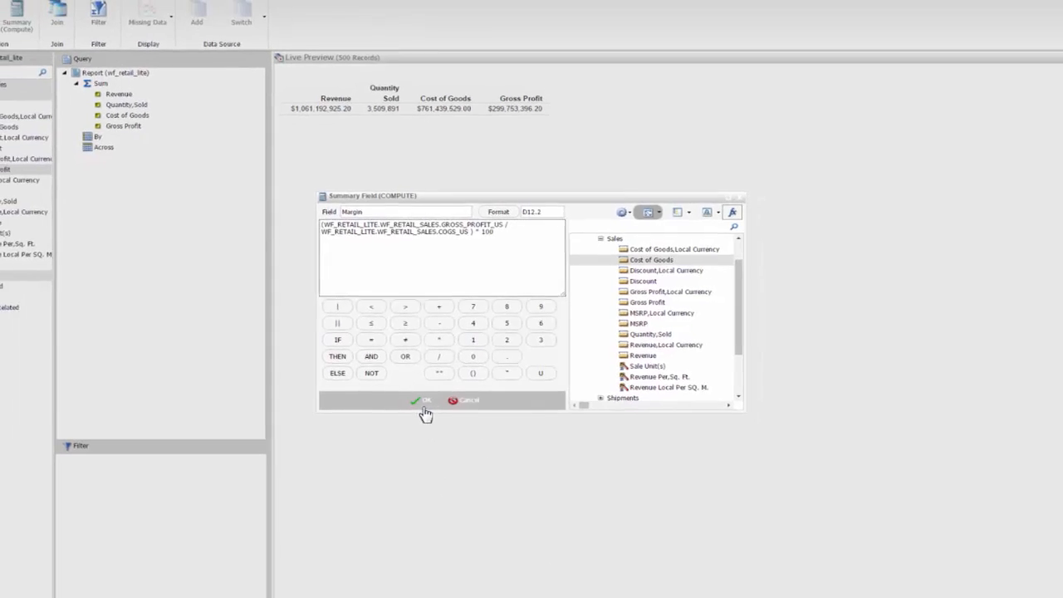
left_click(415, 416)
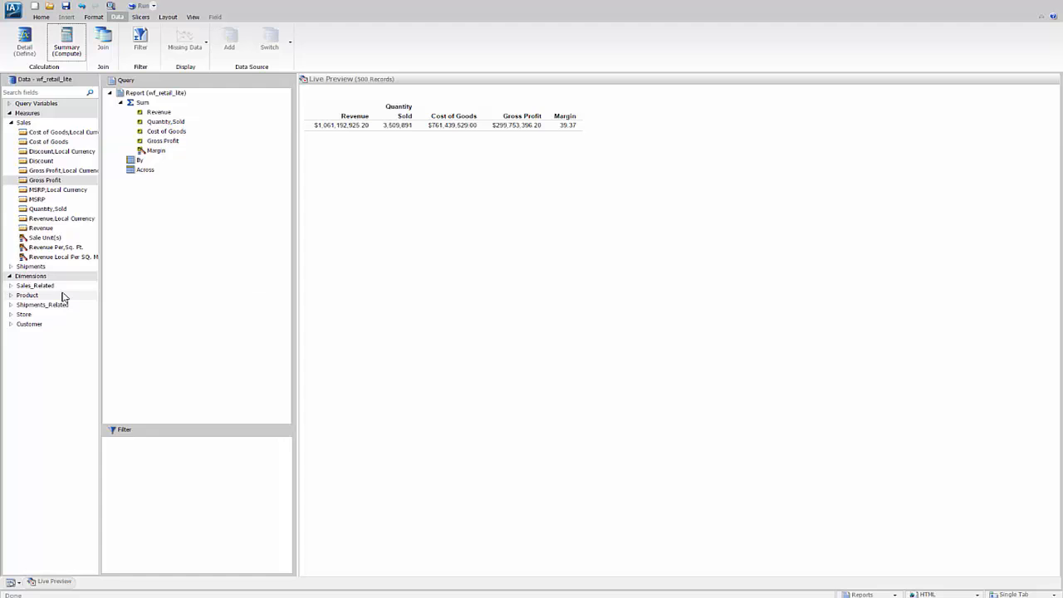
Sort the report vertically by Product,Subcategory and Model from the Product dimension
left_click(11, 295)
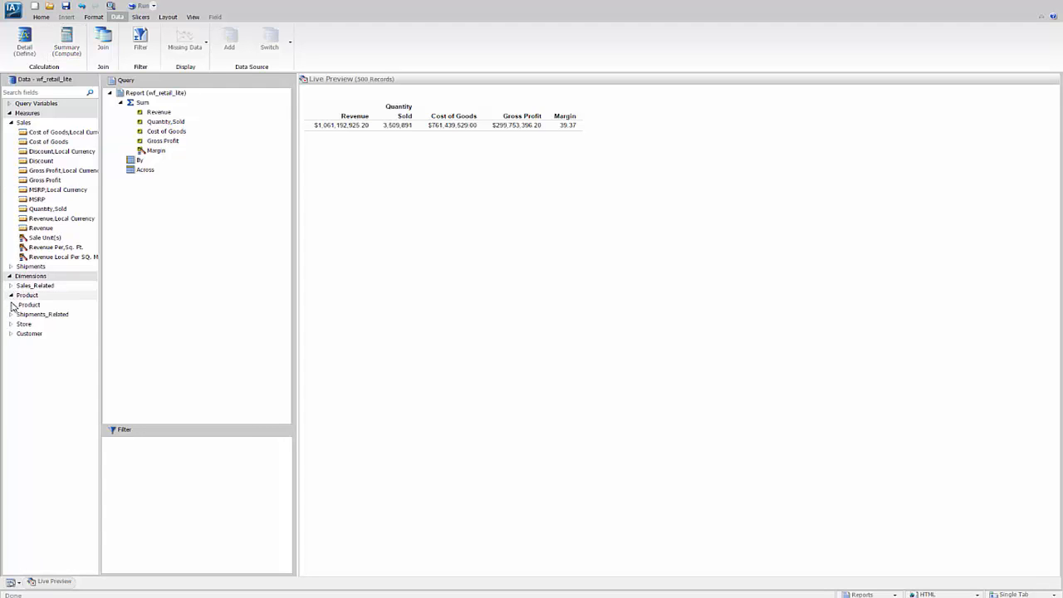
left_click(12, 305)
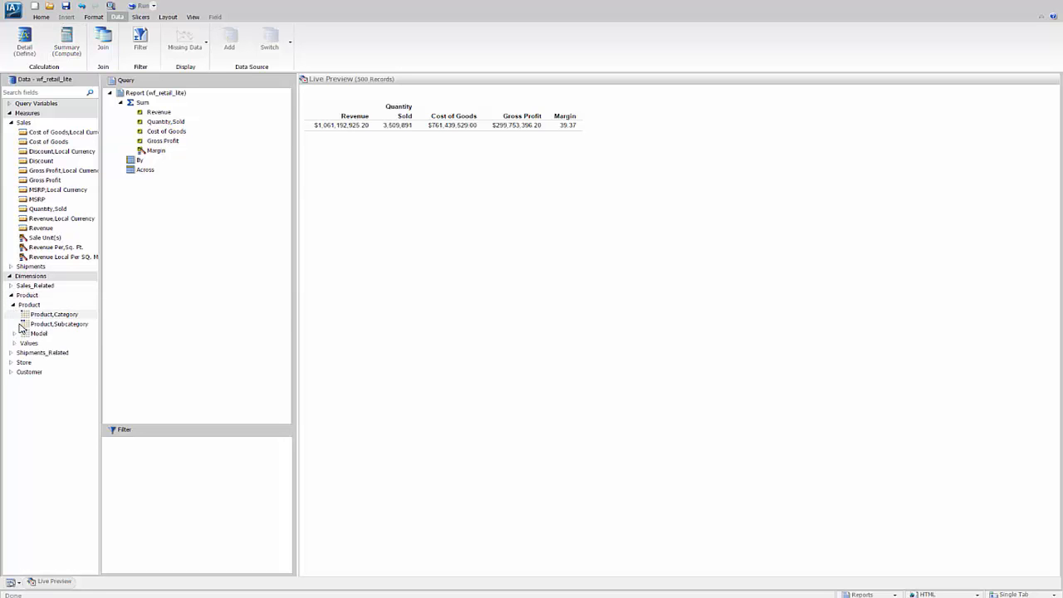
left_click_drag(25, 326, 133, 166)
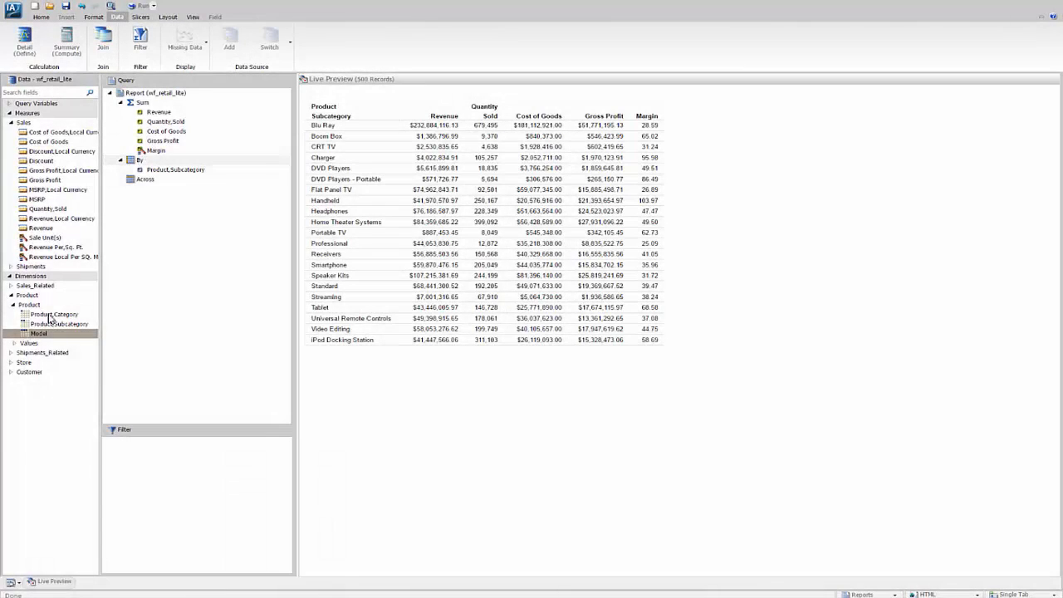
left_click_drag(50, 319, 120, 181)
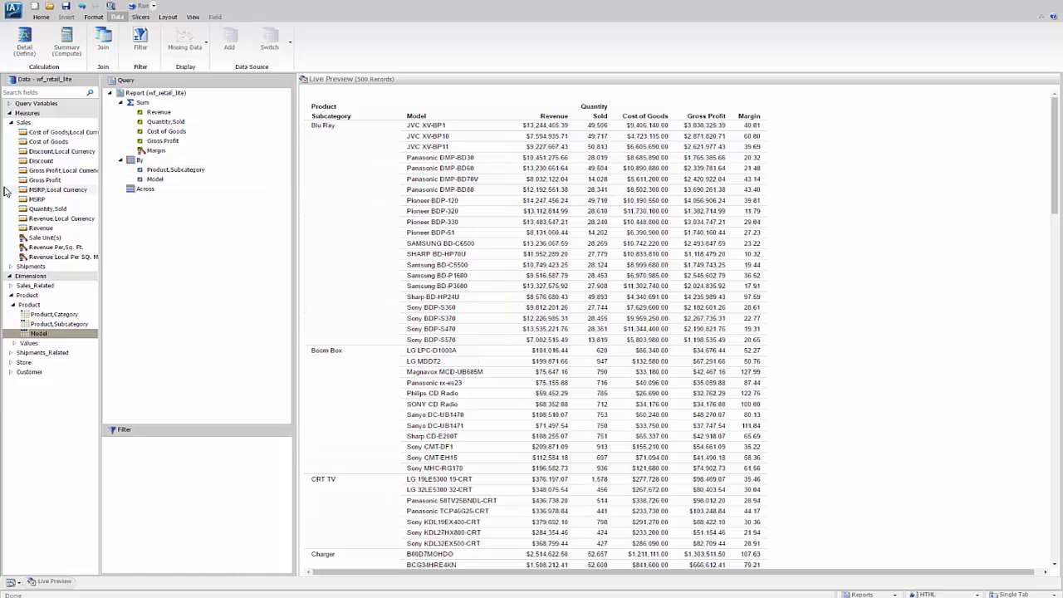
Create a filtering condition on Sale,Year from the simple transaction date dimension
left_click(11, 285)
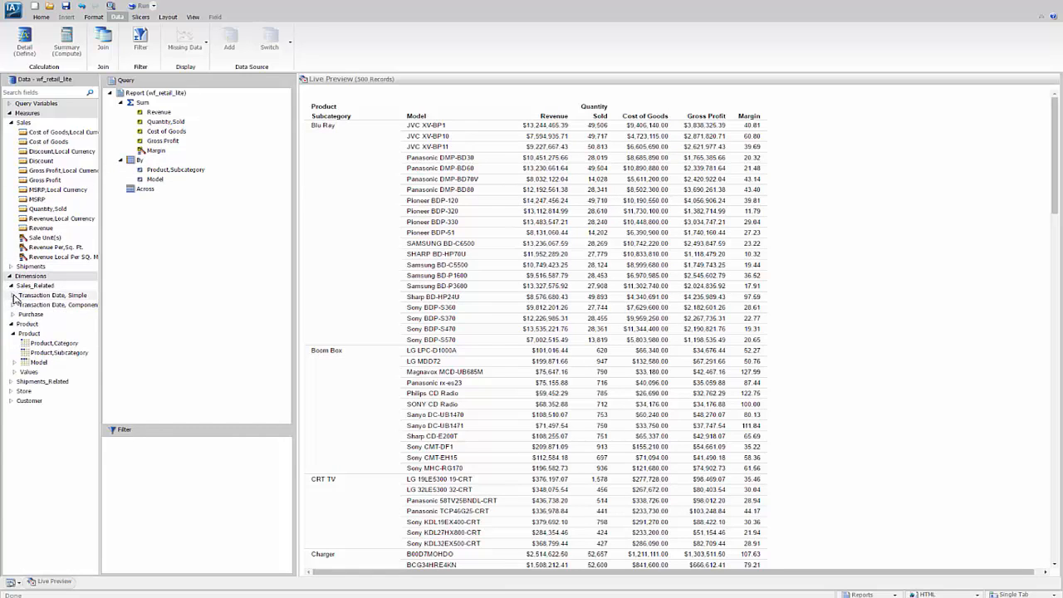
left_click(13, 296)
left_click(27, 307)
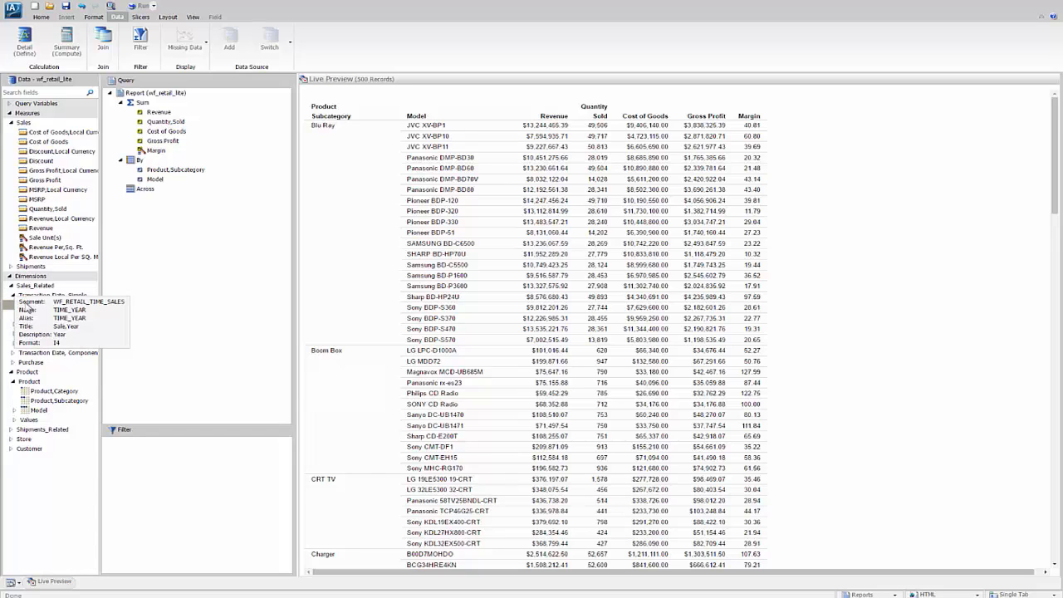
left_click_drag(46, 328, 154, 457)
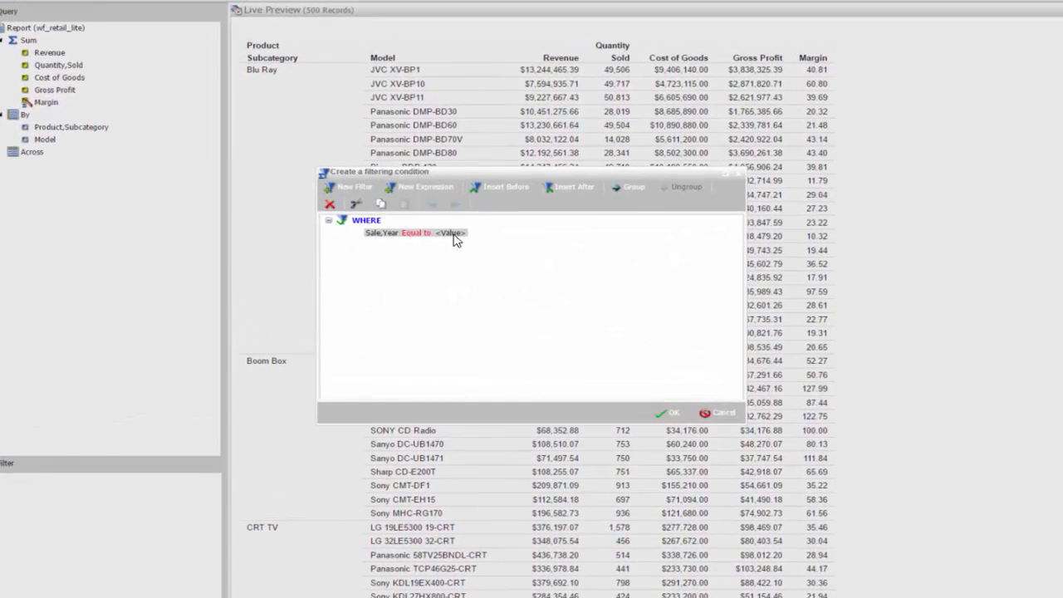
Set the Sale,Year filter to equal 2015 or 2016, and add Sale,Year as an Across sort field
left_click(453, 237)
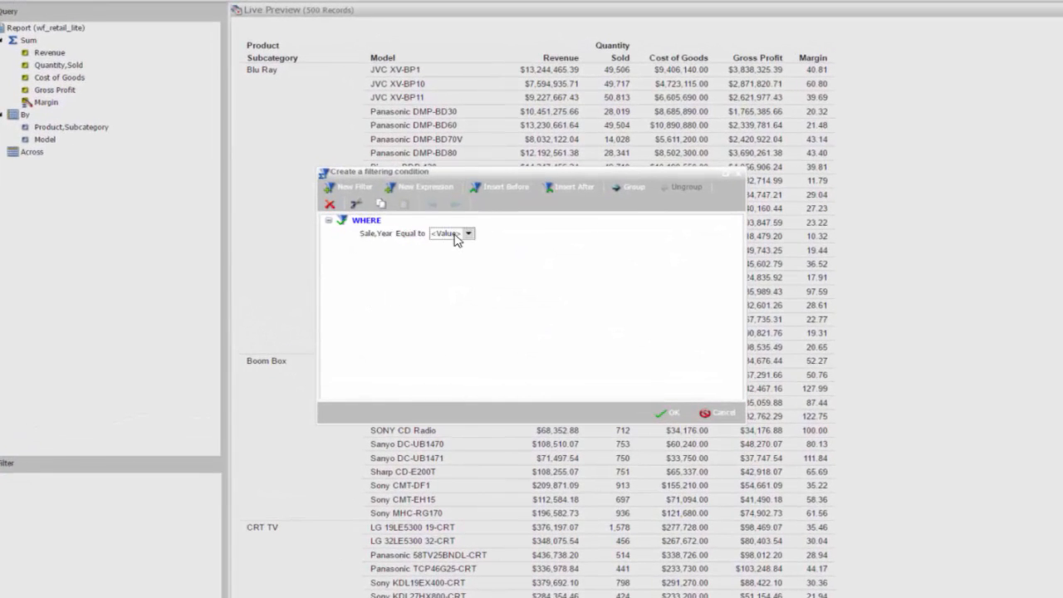
left_click(468, 234)
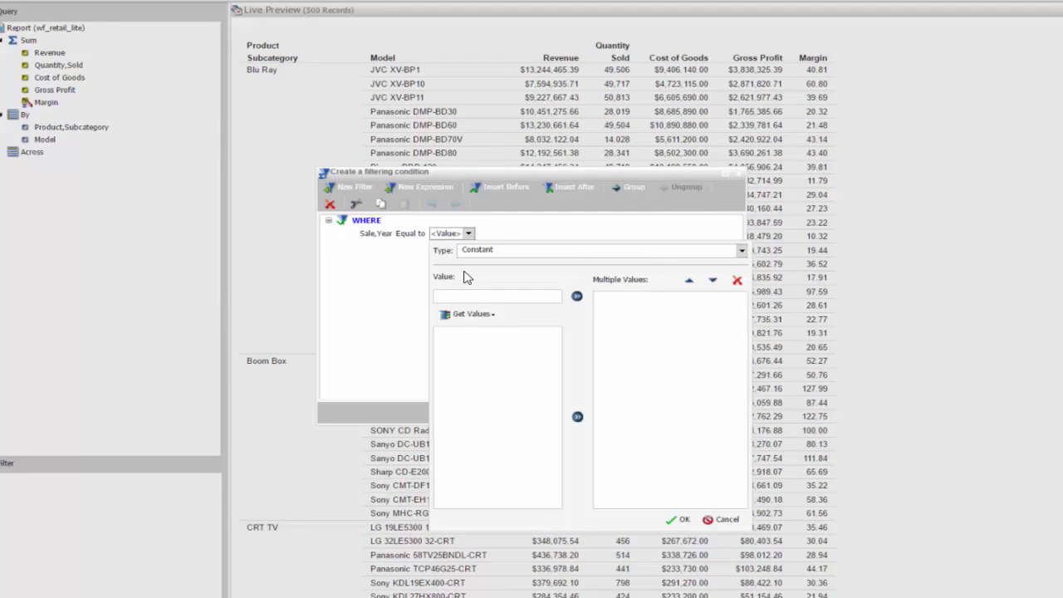
left_click(474, 316)
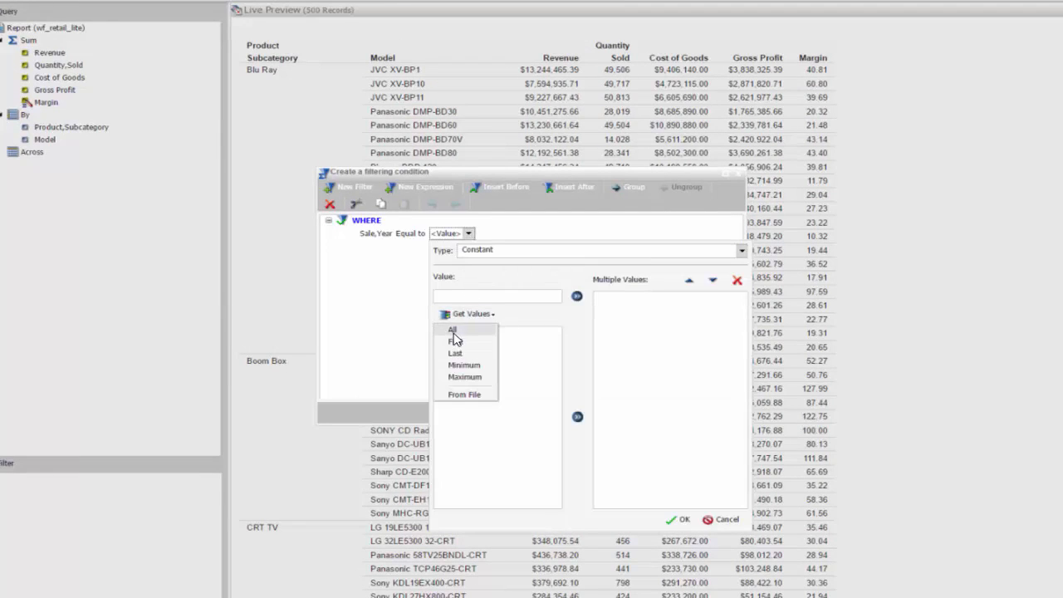
left_click(453, 331)
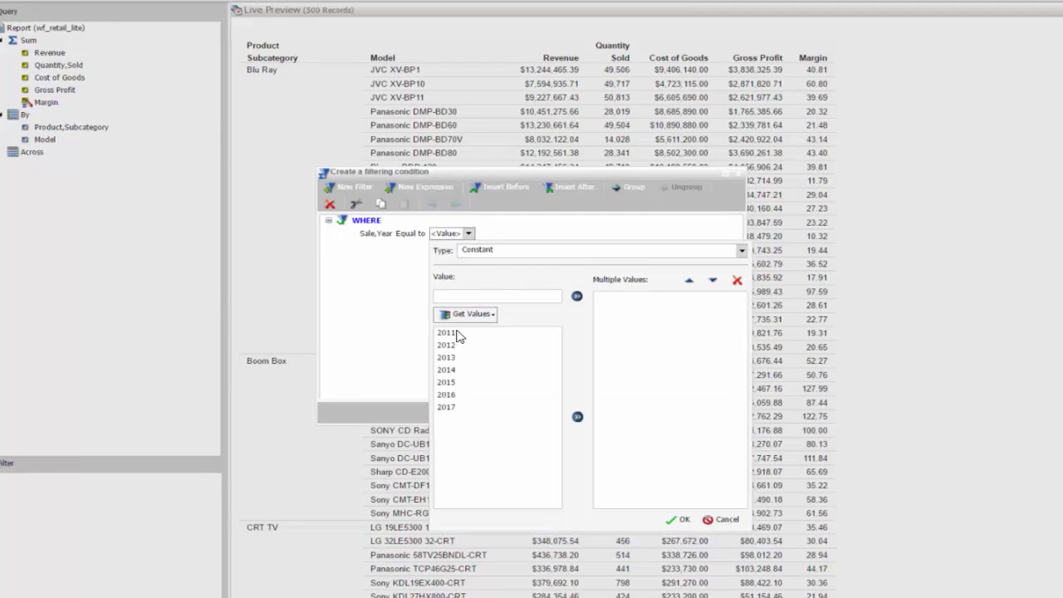
double_click(447, 384)
double_click(446, 394)
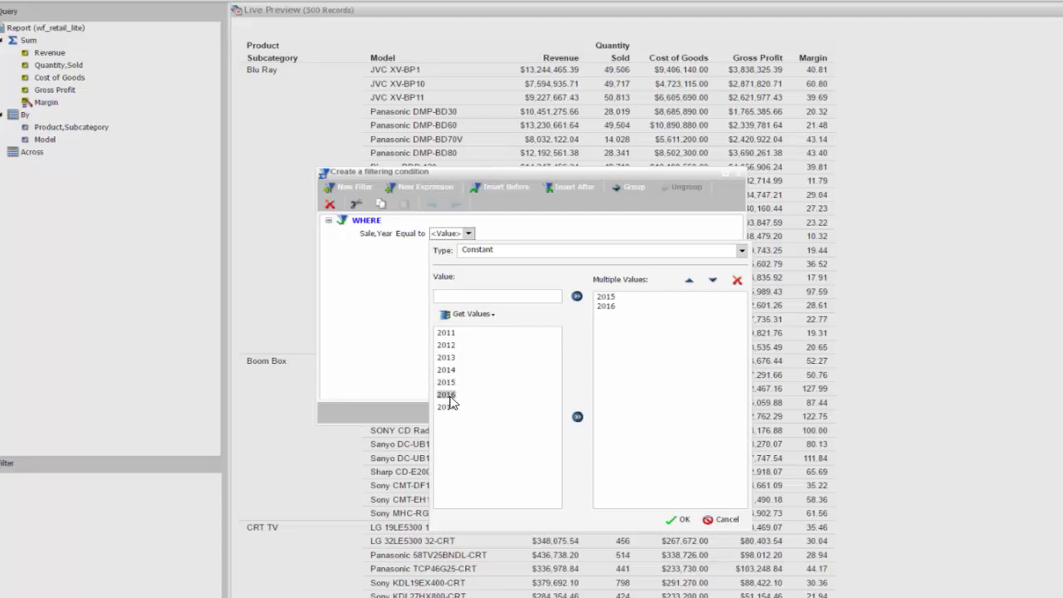
left_click(678, 521)
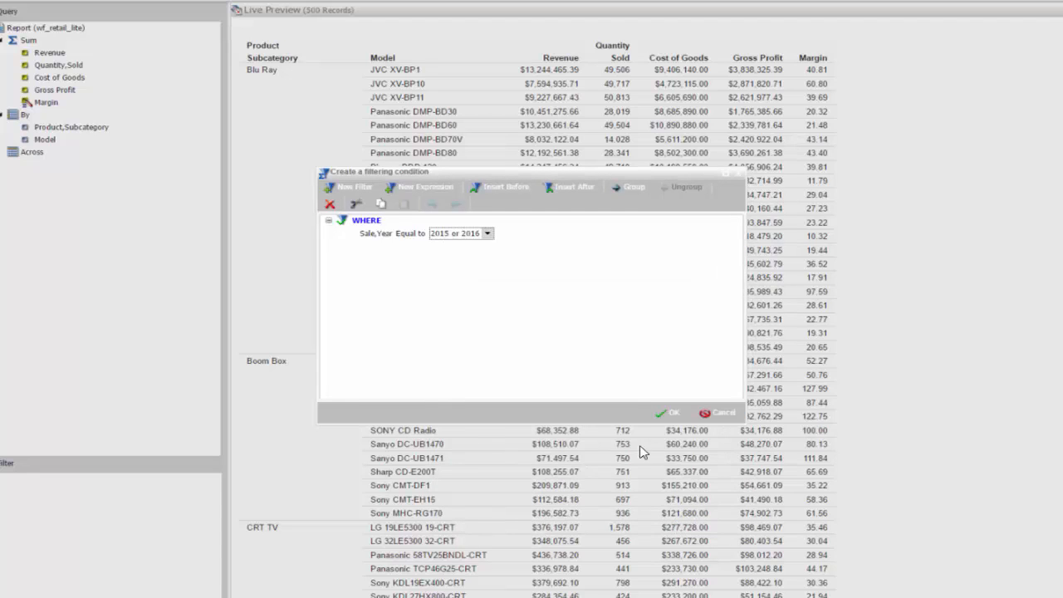
left_click(669, 412)
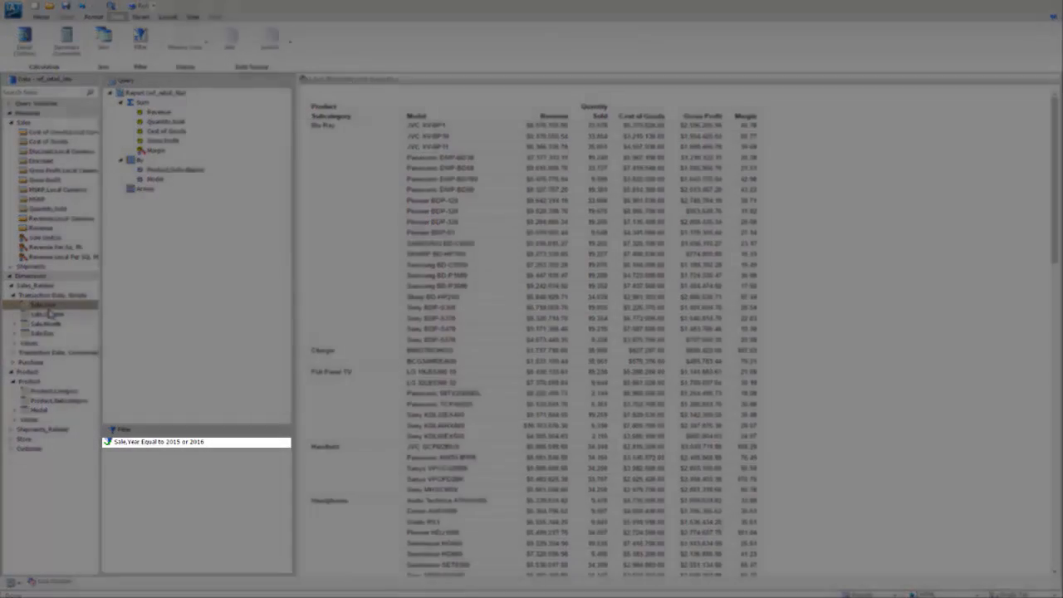
left_click_drag(42, 305, 130, 194)
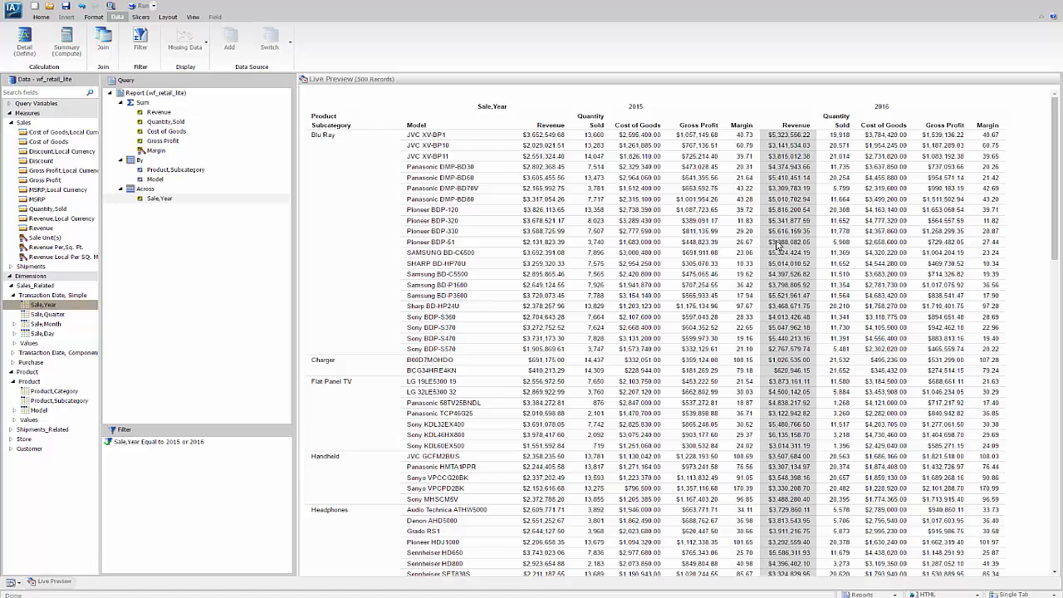
Add recomputed subtotals to the report for each Product,Subcategory group
left_click(326, 138)
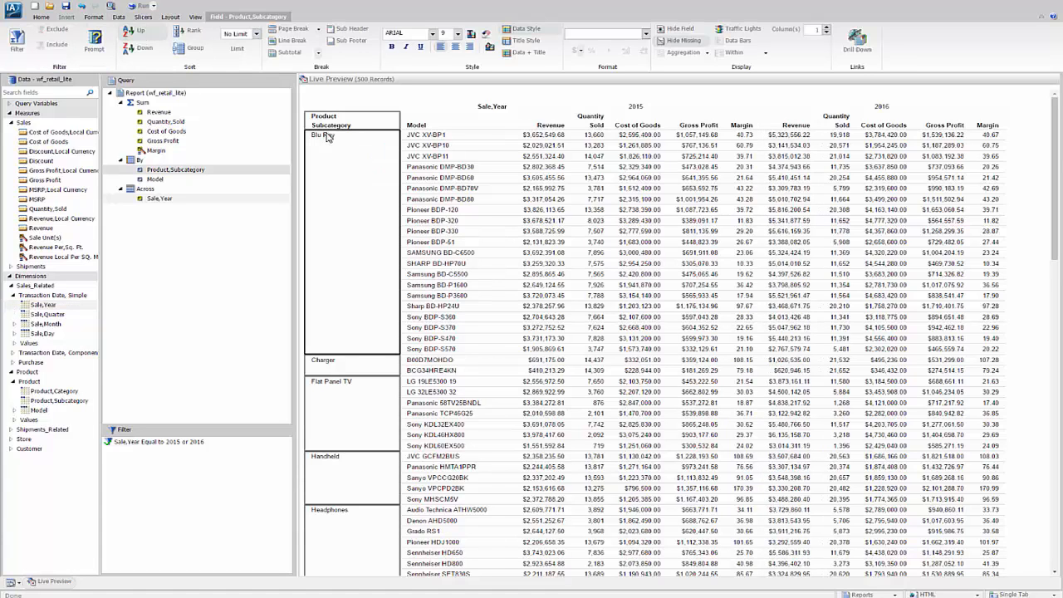
left_click(318, 55)
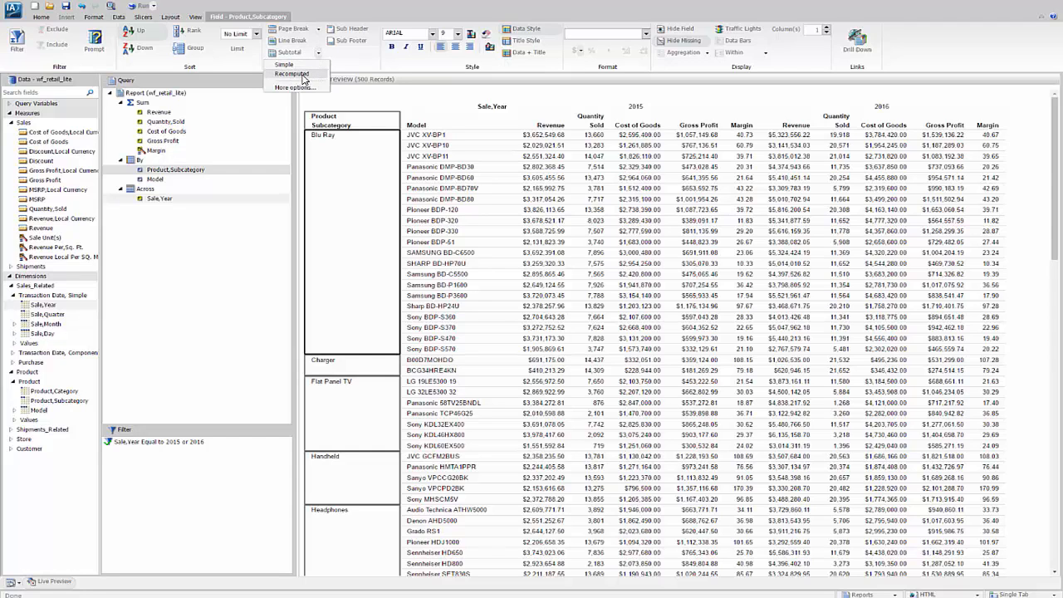
left_click(302, 78)
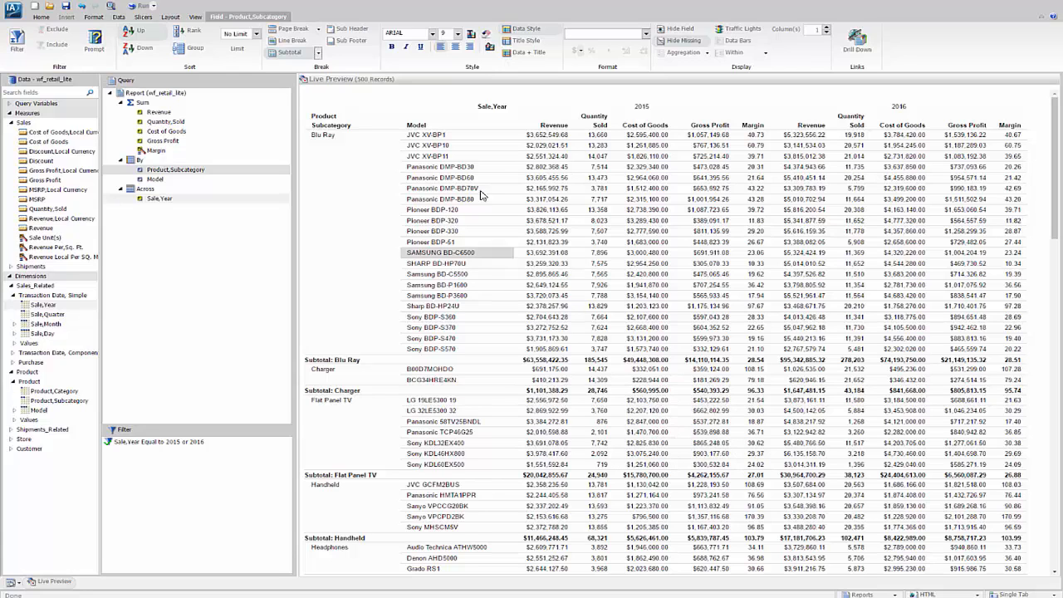
Apply the predefined ENGreen_Light1.sty template as the report's theme
left_click(38, 18)
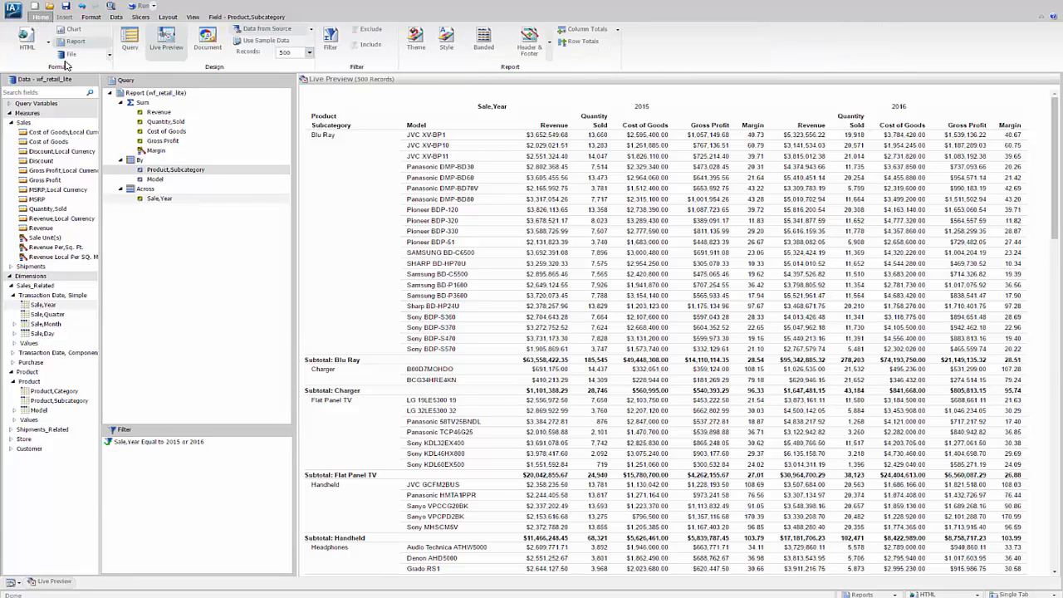
left_click(415, 37)
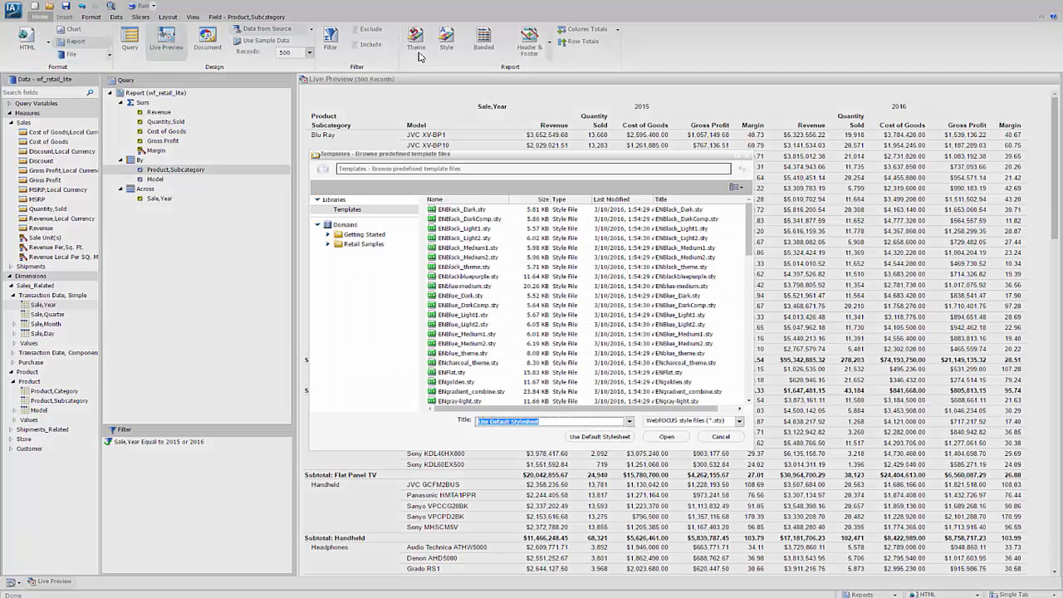
left_click_drag(749, 225, 747, 316)
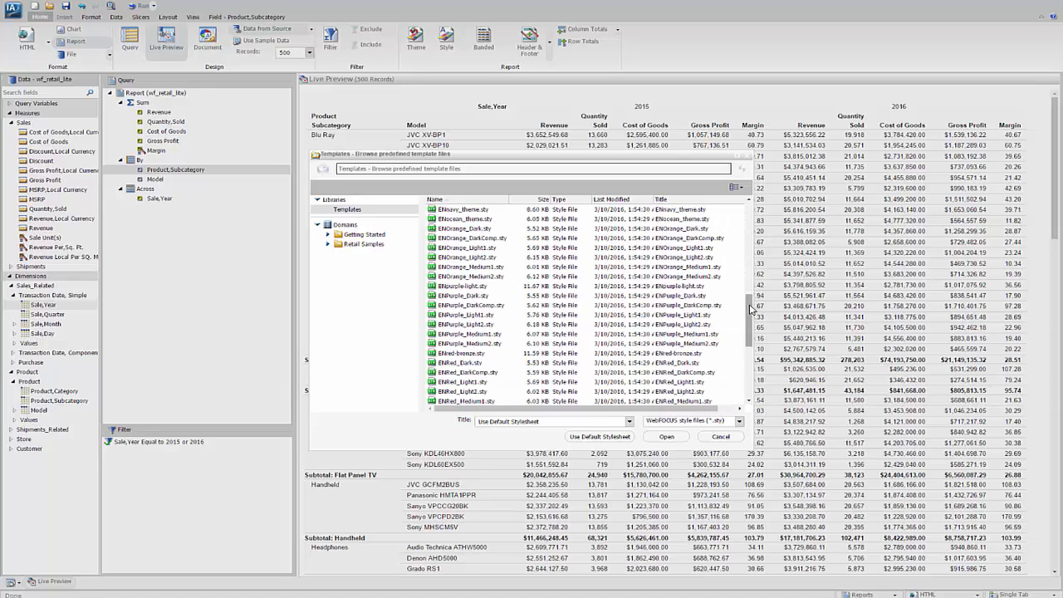
left_click_drag(750, 304, 750, 292)
scroll(750, 295, "up", 6)
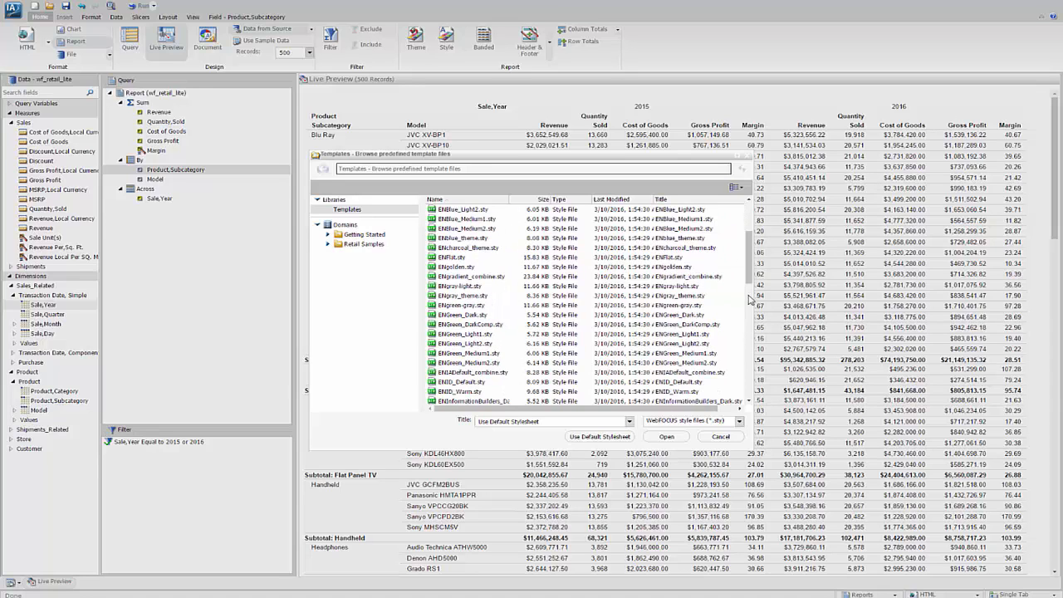
left_click(463, 336)
left_click(664, 438)
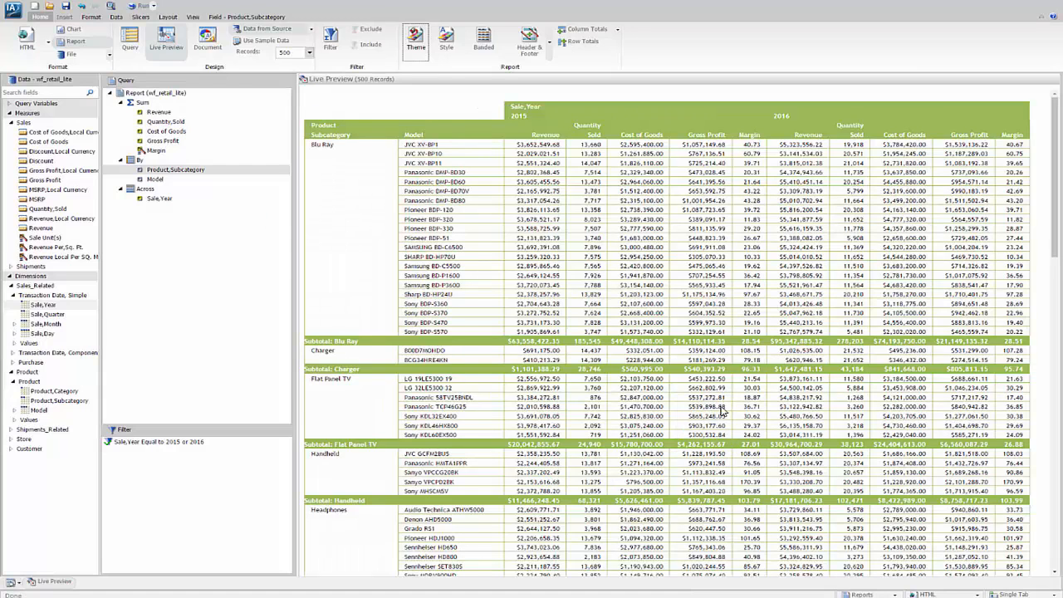
Set the background colour of the Margin column's data to light gray (RGB 192, 192, 192)
left_click(745, 146)
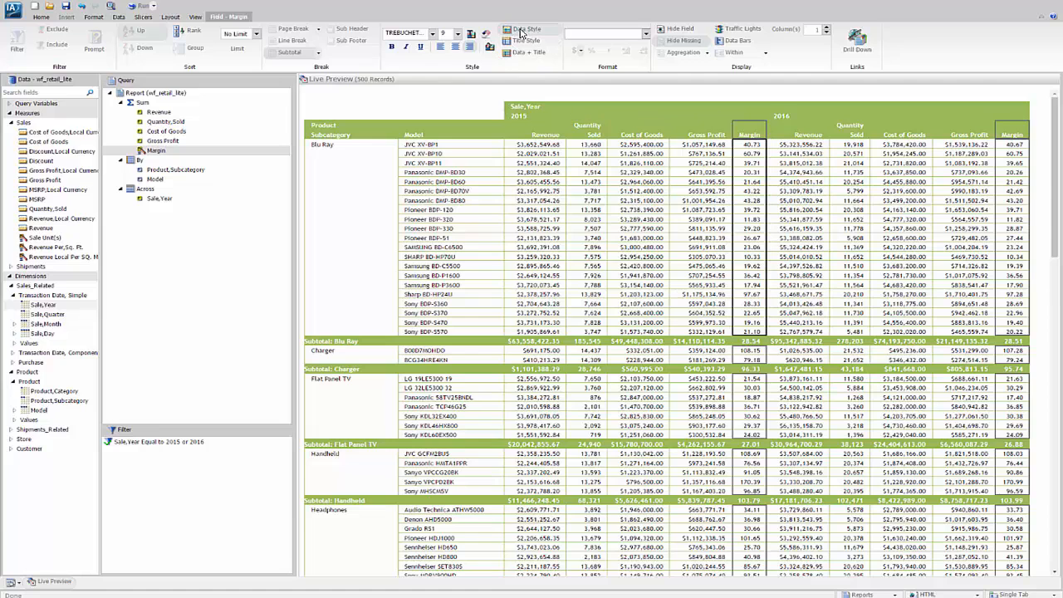
left_click(527, 34)
left_click(490, 49)
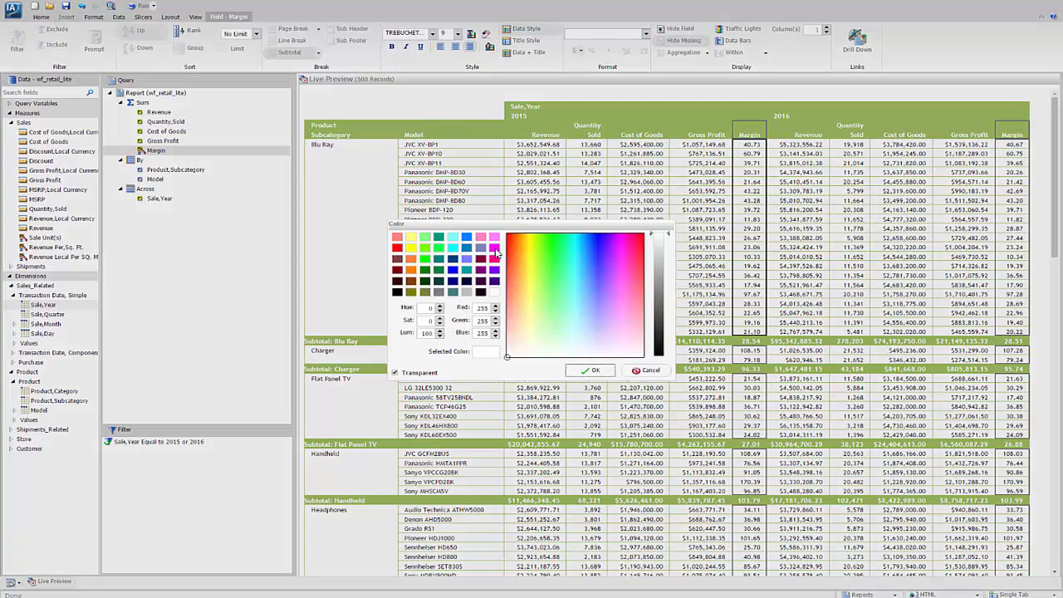
left_click(467, 292)
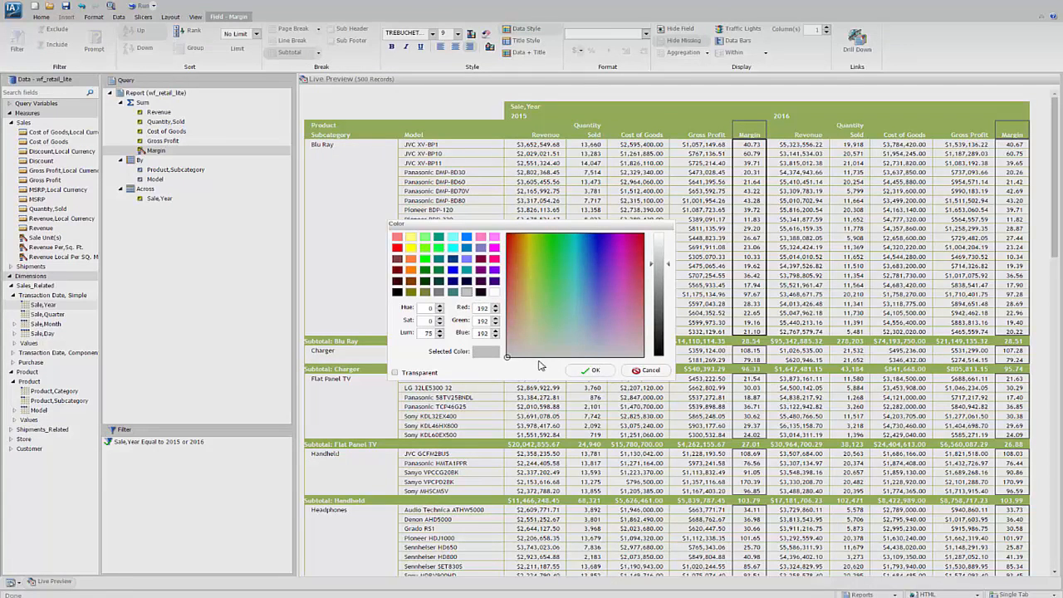
left_click(595, 373)
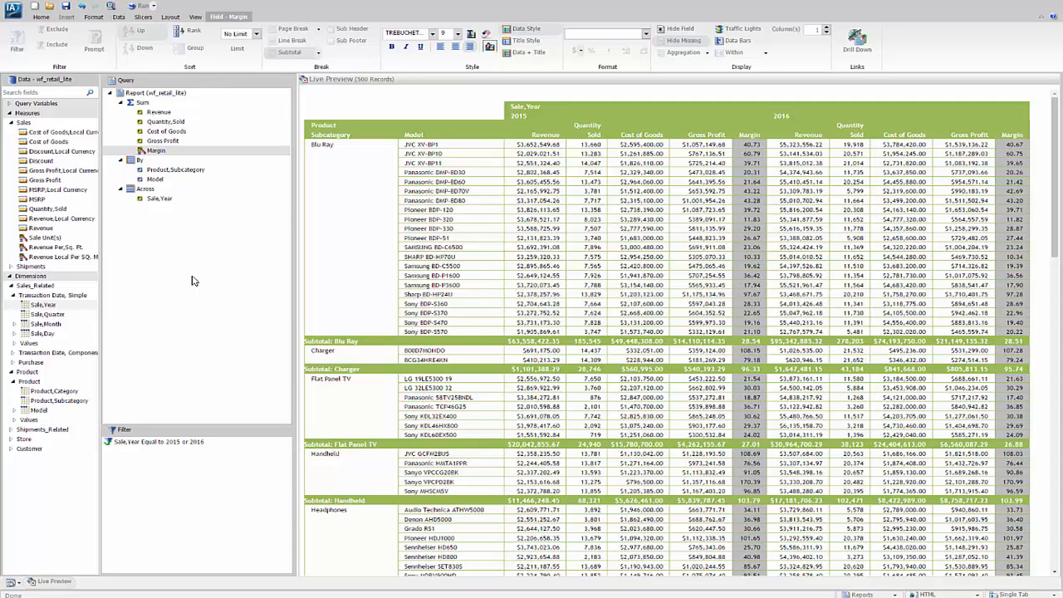
Create a filtering condition on Store Name from the Store dimension
left_click(11, 439)
left_click(15, 450)
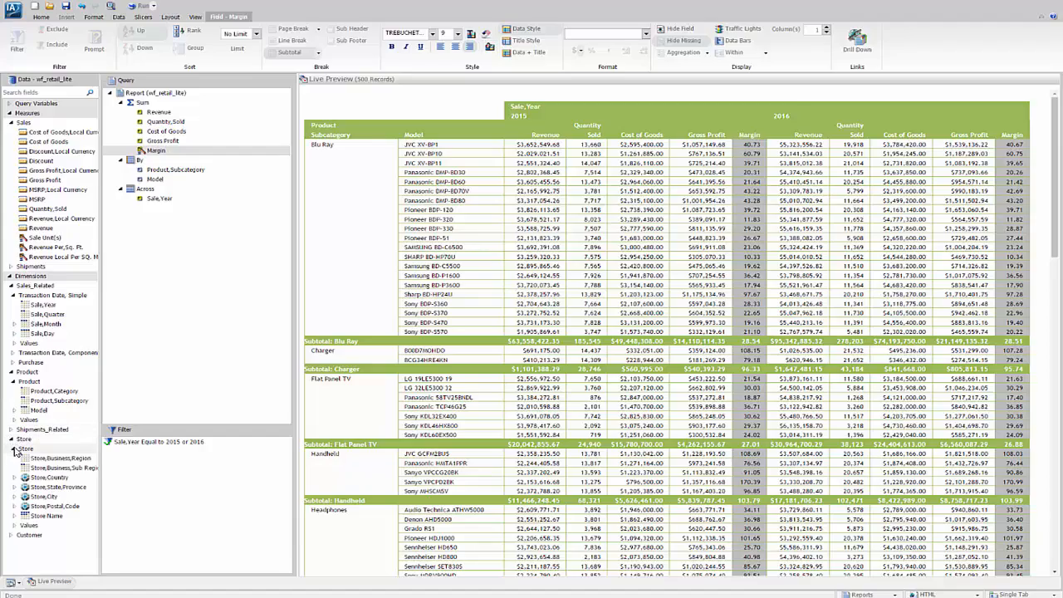
left_click(30, 517)
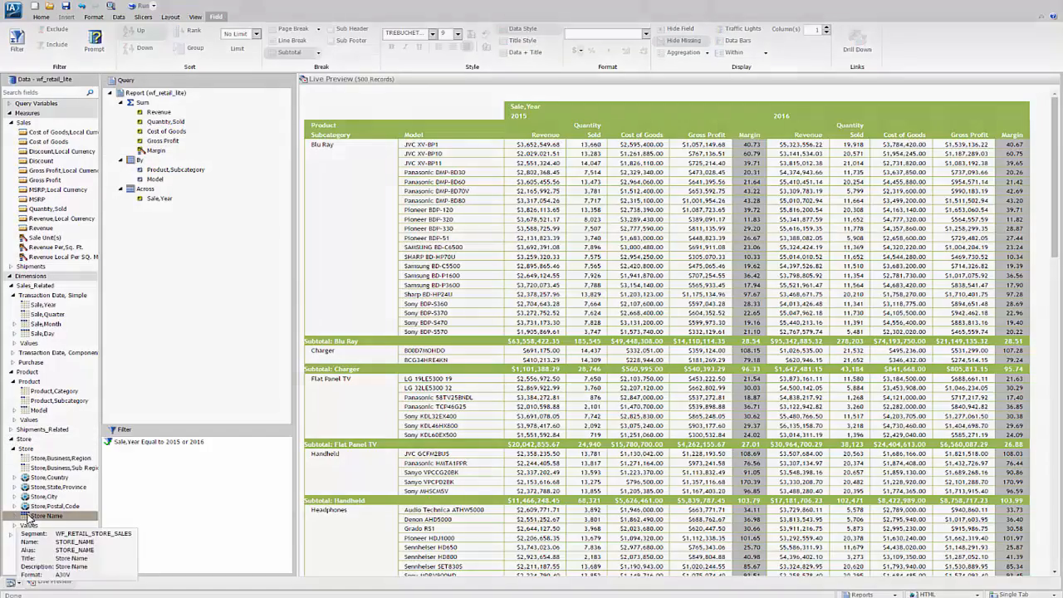
left_click_drag(29, 516, 141, 475)
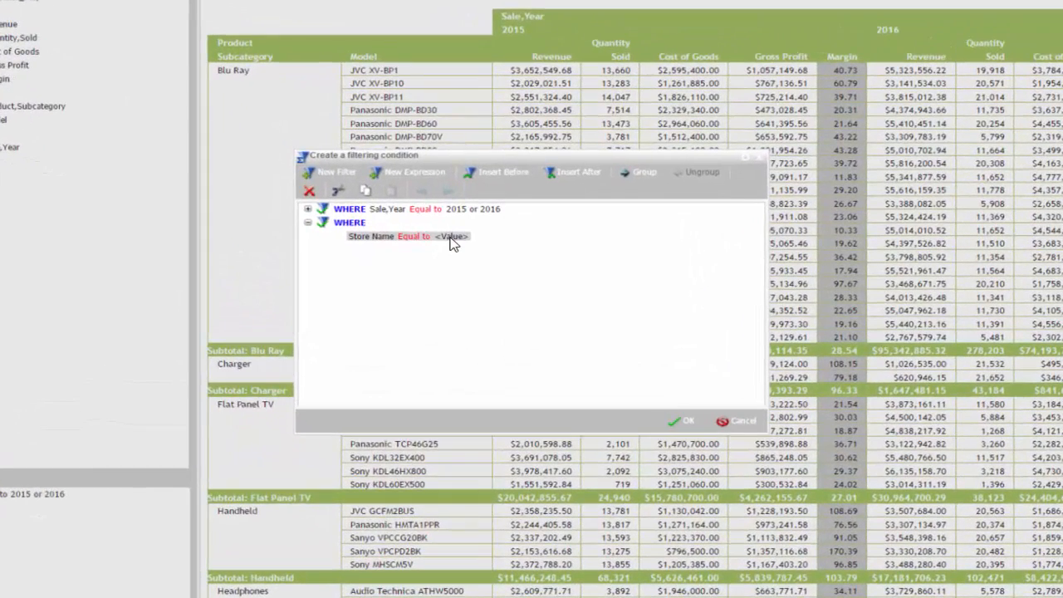
Set the Store Name filter to equal an optional parameter named STORE_NAME and accept the filtering condition
left_click(452, 238)
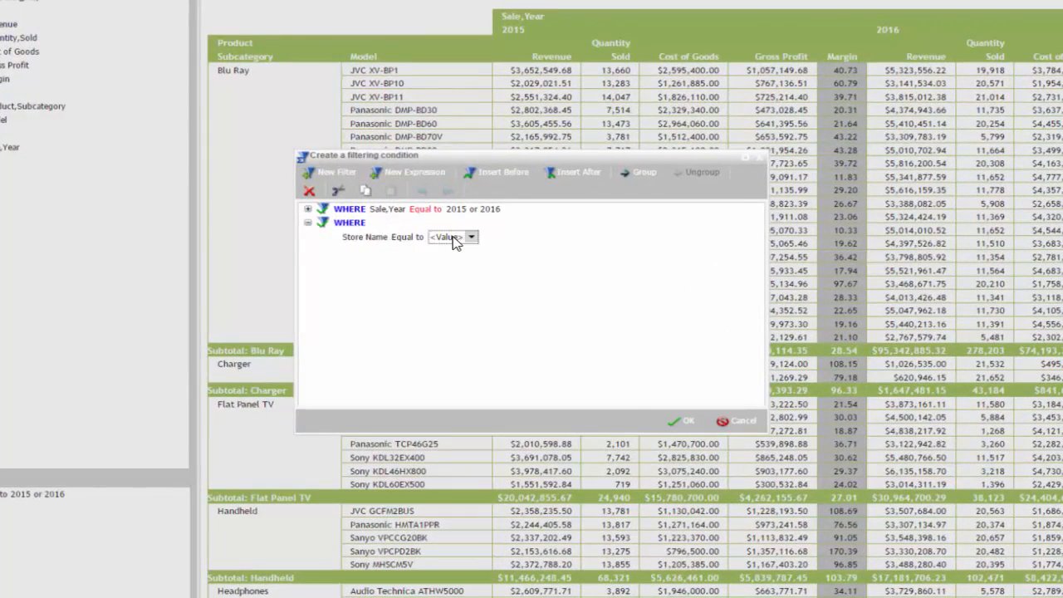
left_click(471, 237)
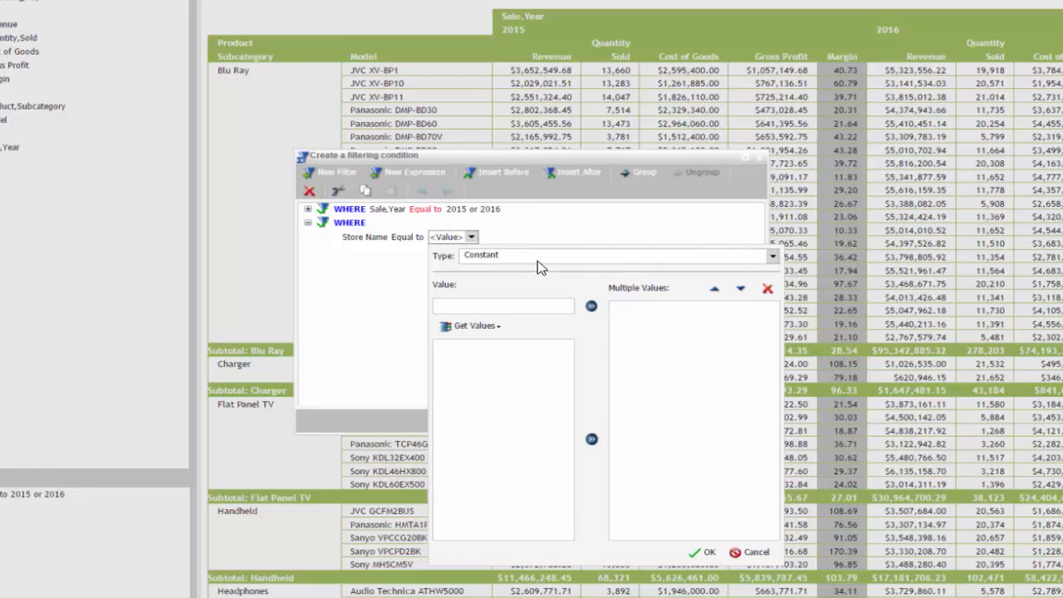
left_click(773, 257)
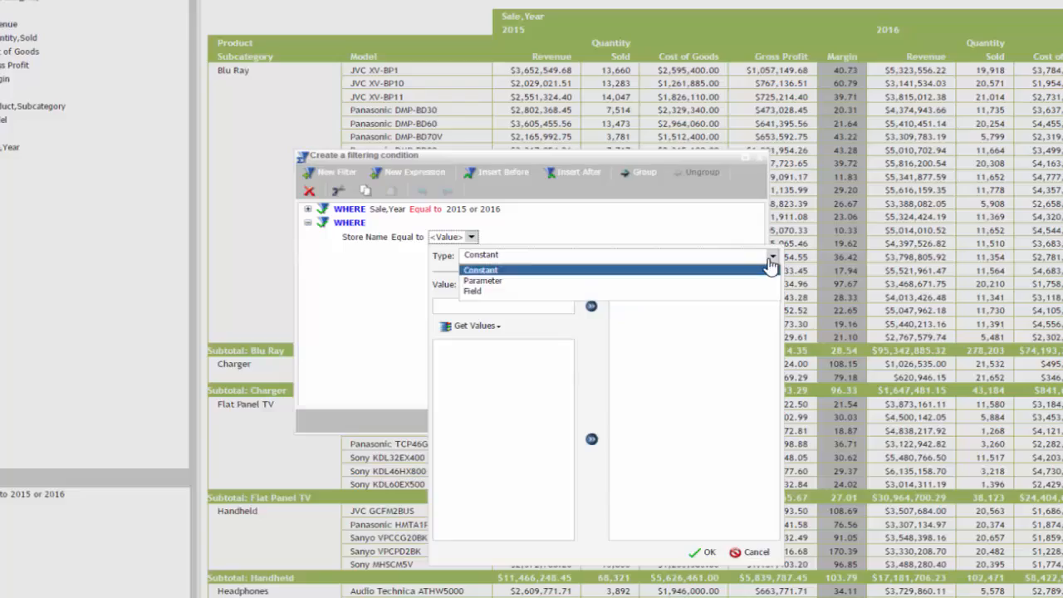
left_click(489, 282)
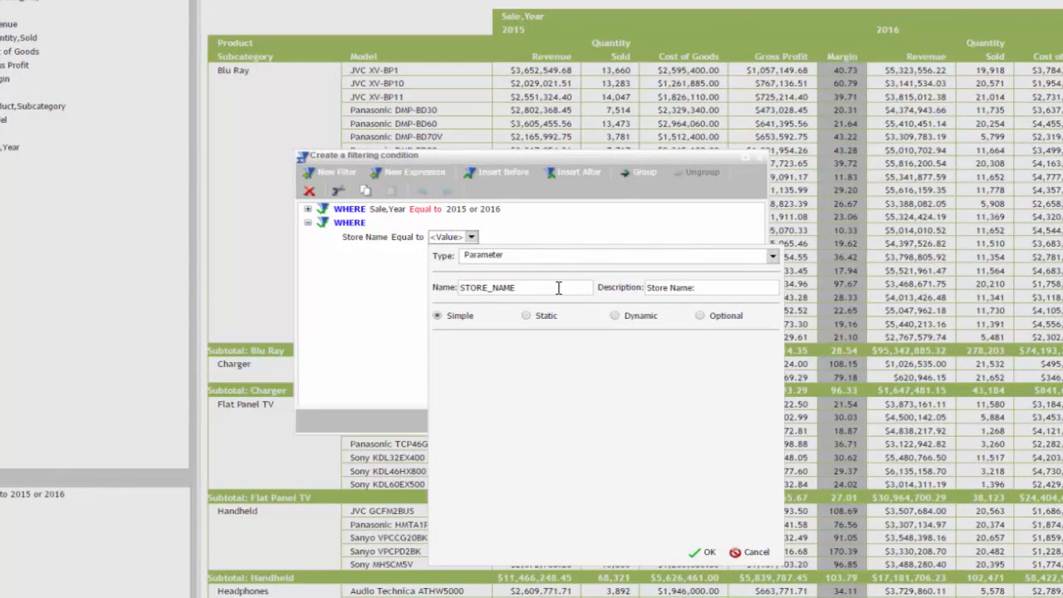
left_click(701, 316)
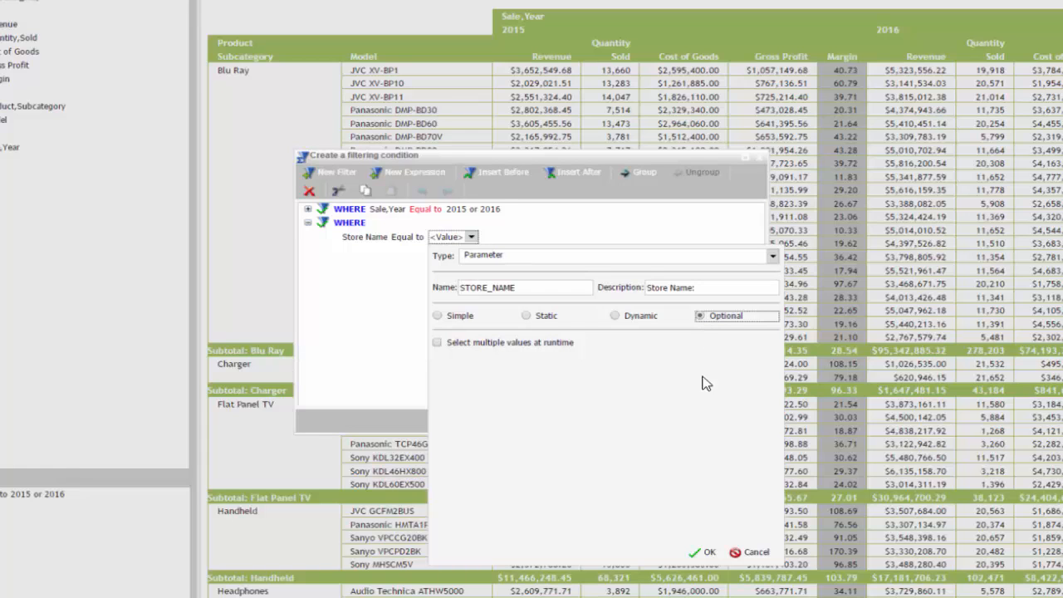
left_click(707, 553)
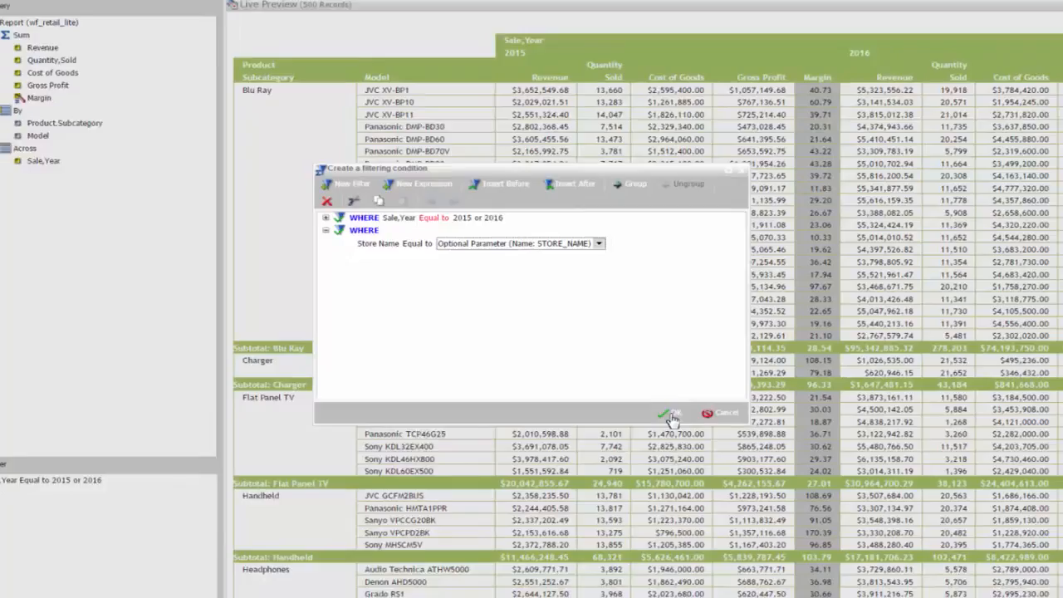
left_click(671, 414)
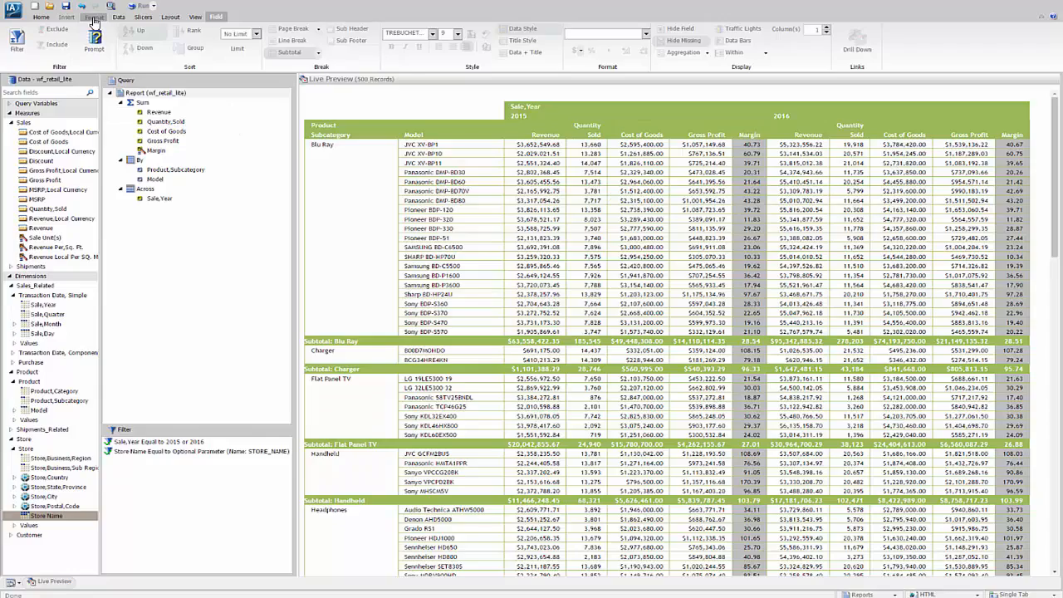
Enable the report as an Auto Link Target
left_click(94, 18)
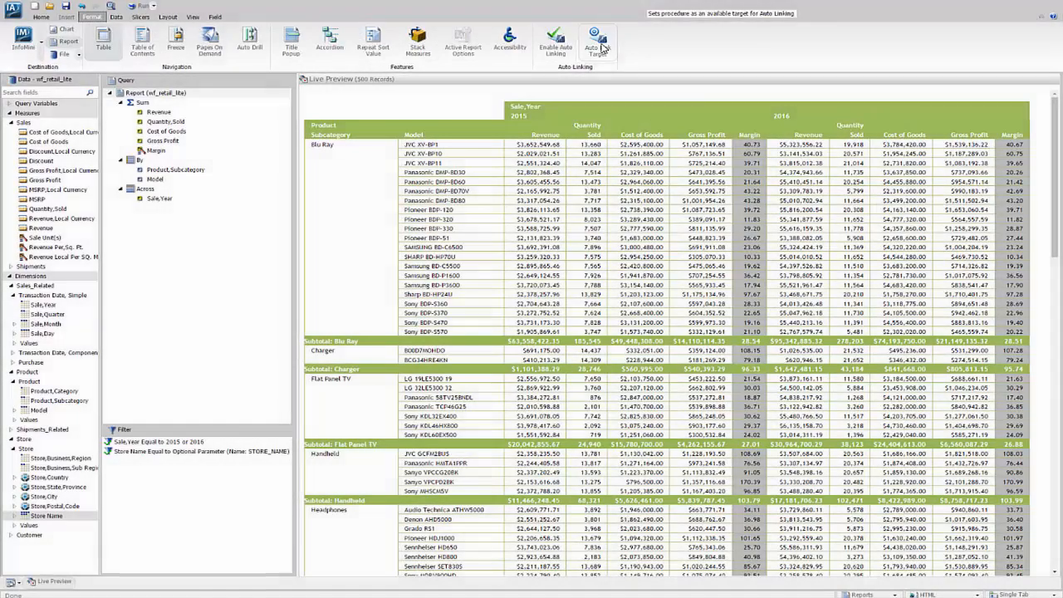
left_click(603, 48)
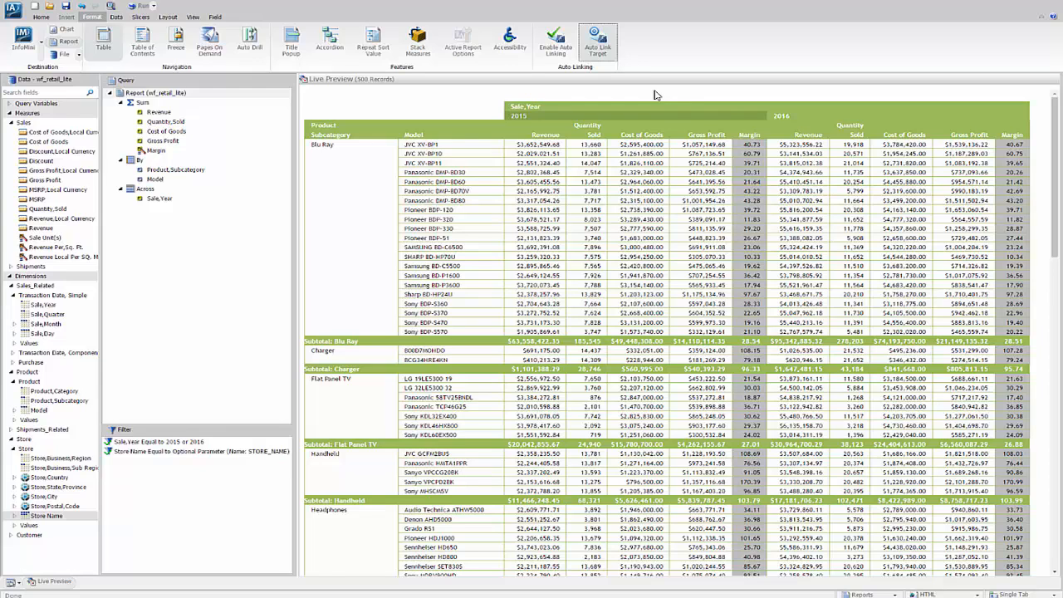
Add a report header reading "Sales Metrics with Margins" with "Year to Year Comparison" on a second line
left_click(41, 18)
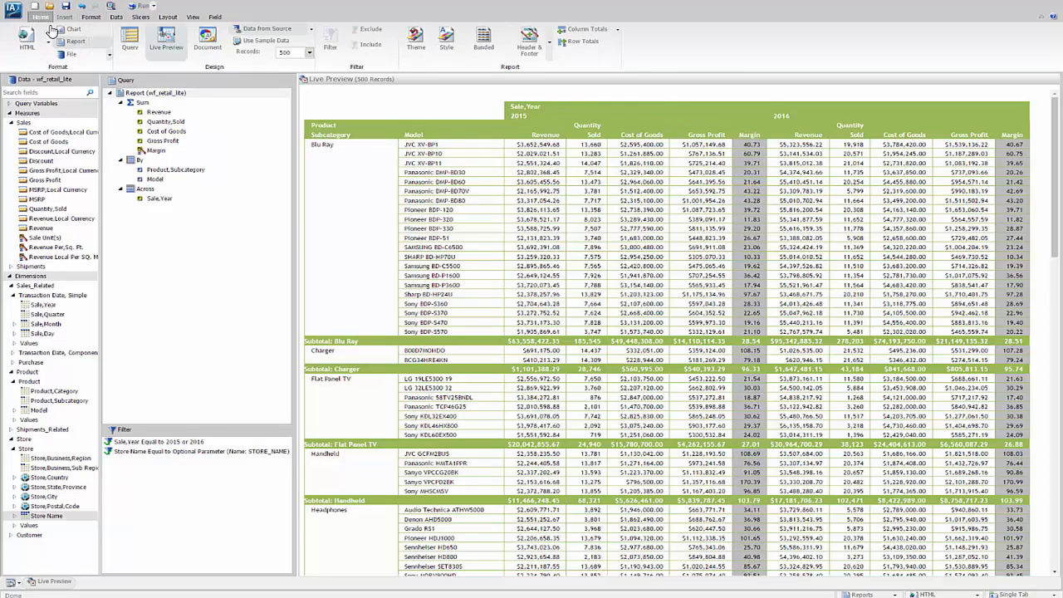
left_click(529, 40)
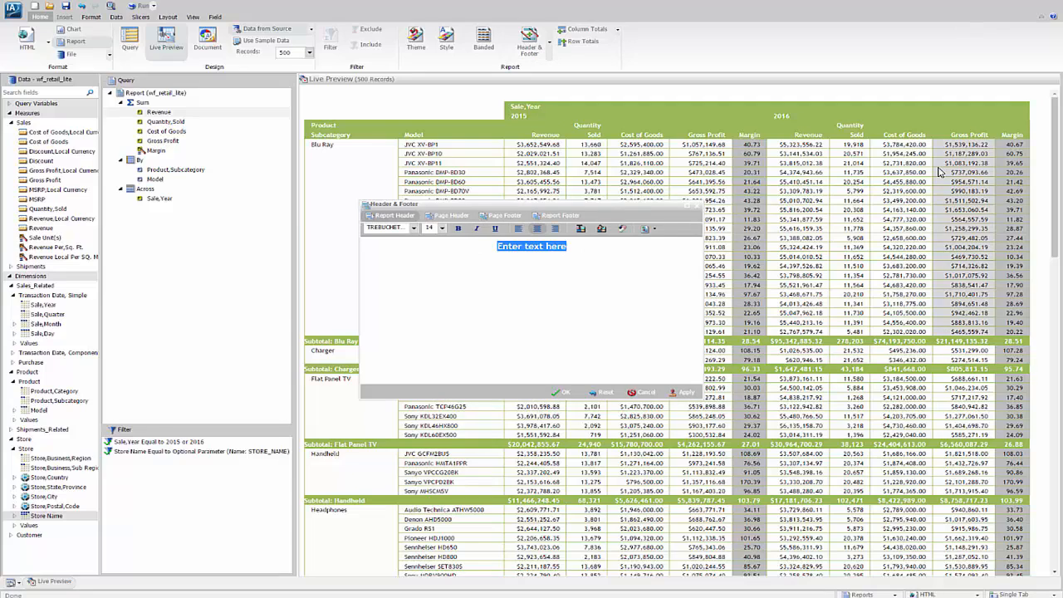
type("Sales Metr")
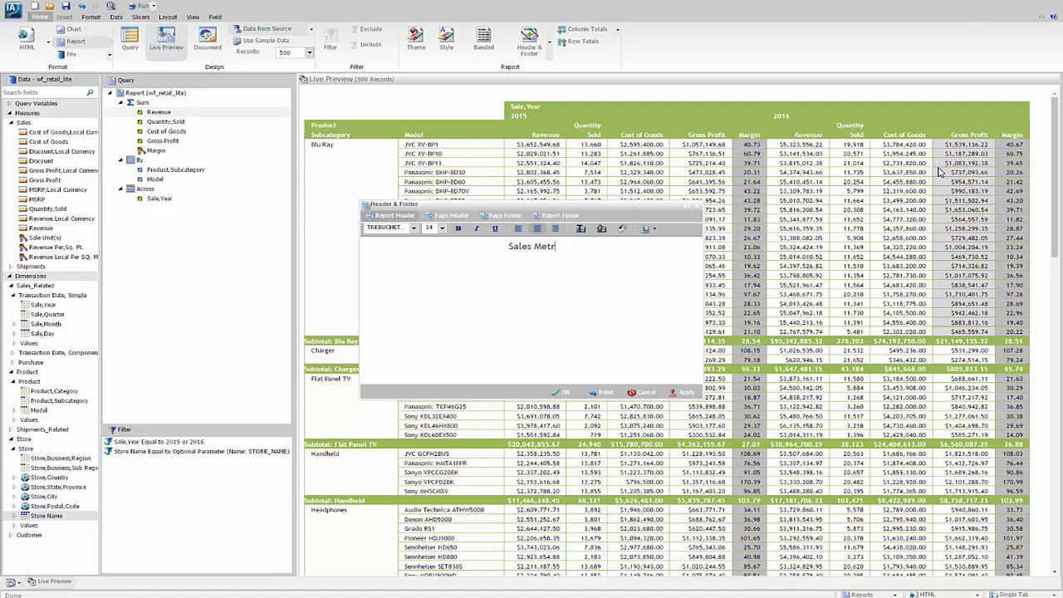
type("ics with Margins")
key("Return")
type("Year to ")
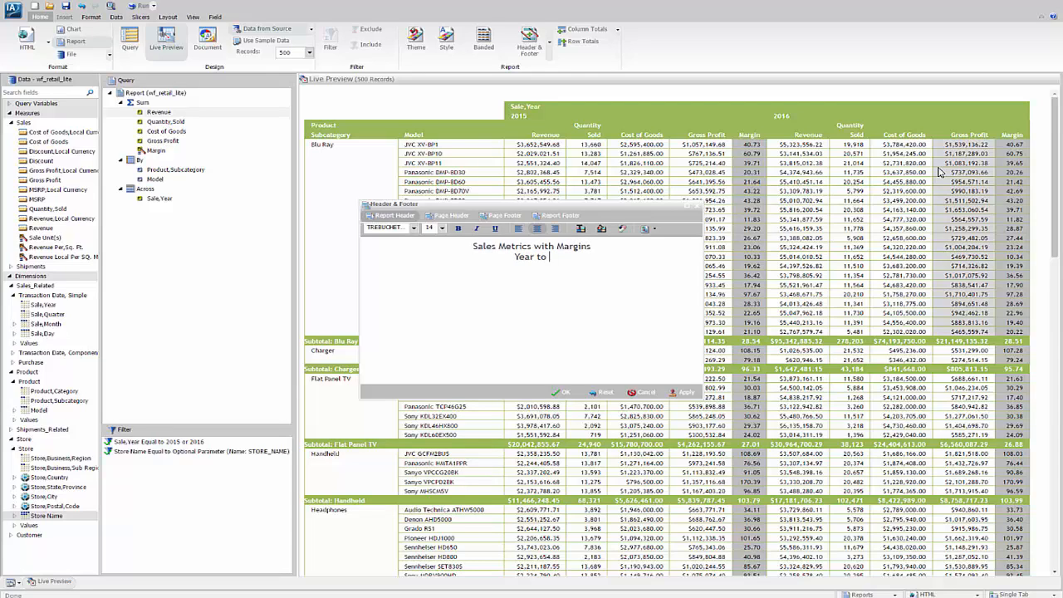
type("Year Comparison")
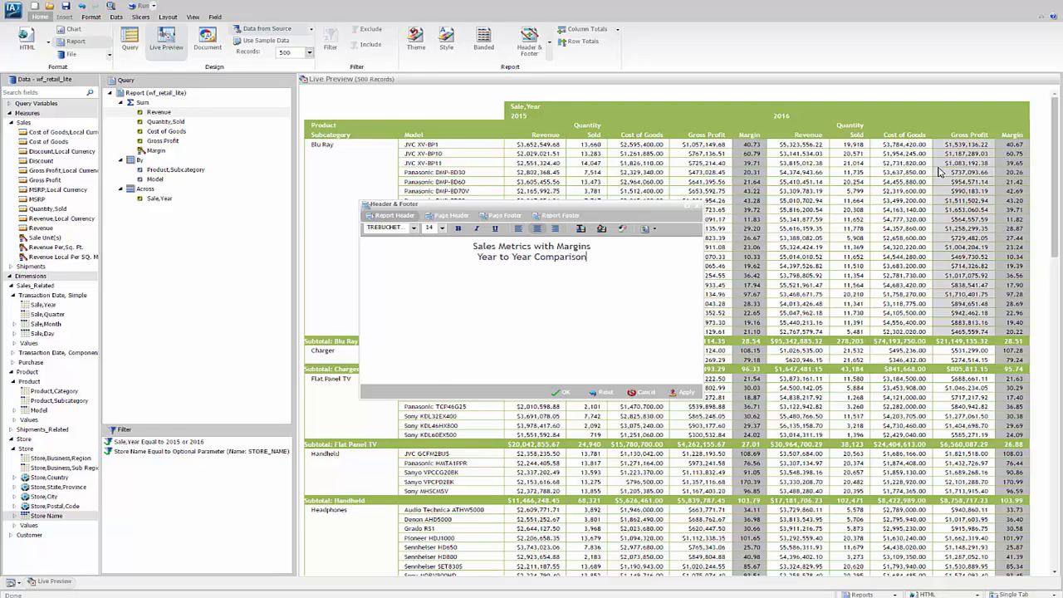
Add &STORE_NAME as the header's third line, apply the header, and run the report
key("Return")
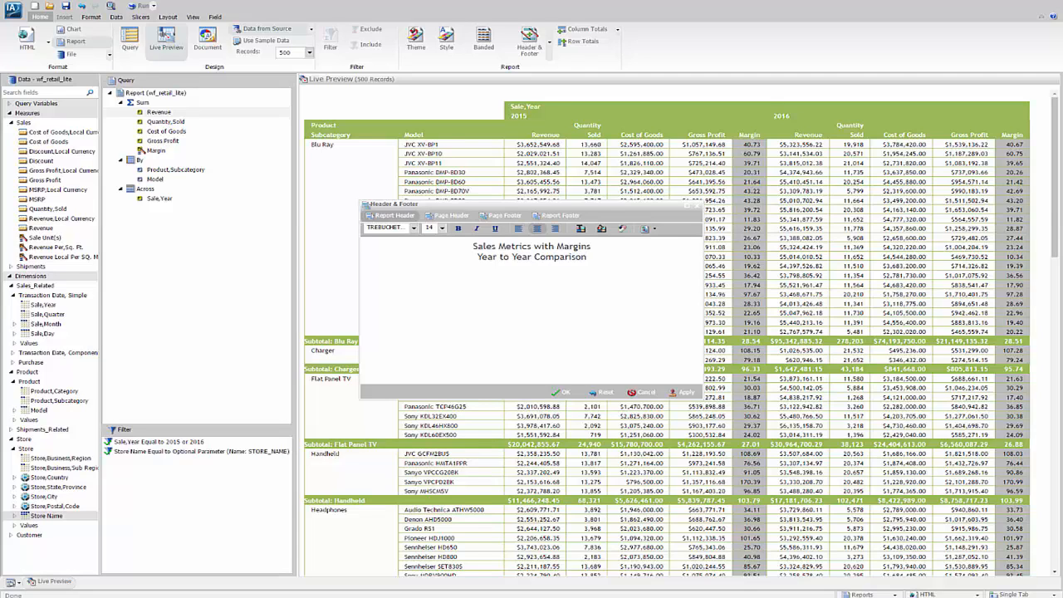
type("&STORE_NAME")
left_click(561, 400)
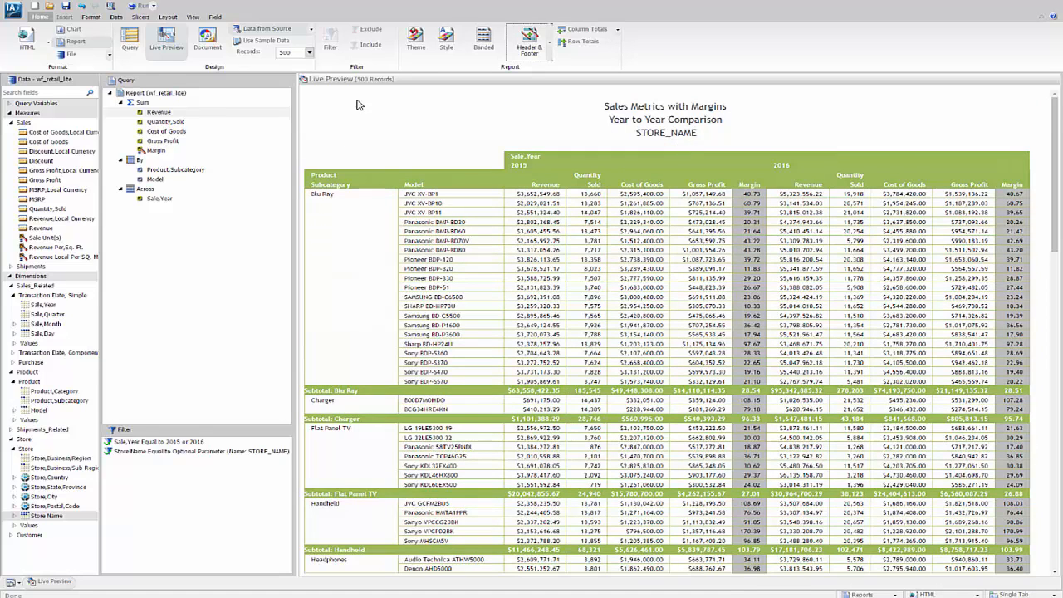
left_click(143, 6)
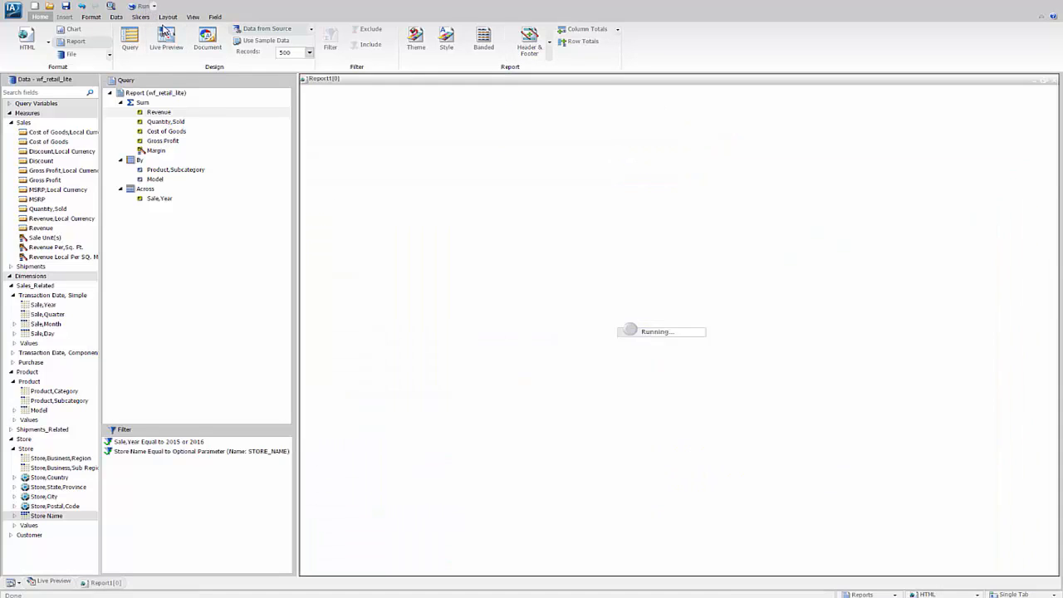